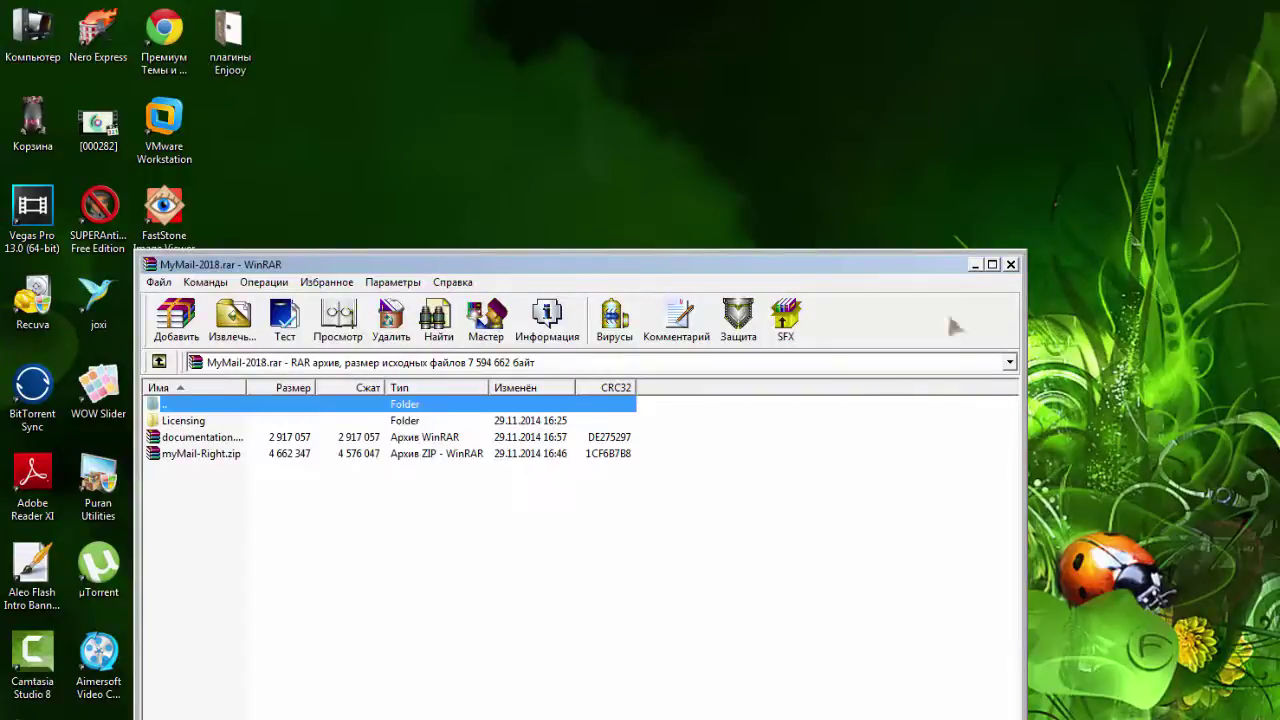
Minimize the archive window, reposition the MyMail-2018 folder and archive on the desktop, and open the folder.
left_click(975, 266)
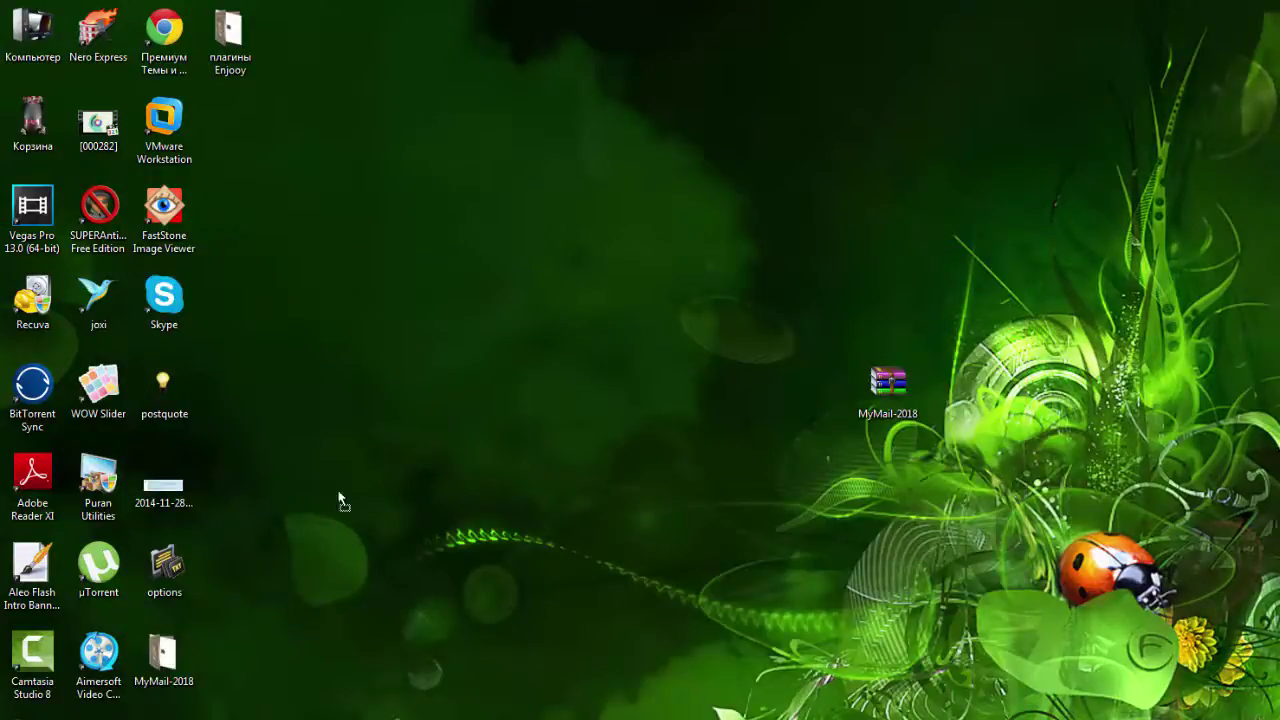
left_click_drag(600, 297, 606, 300)
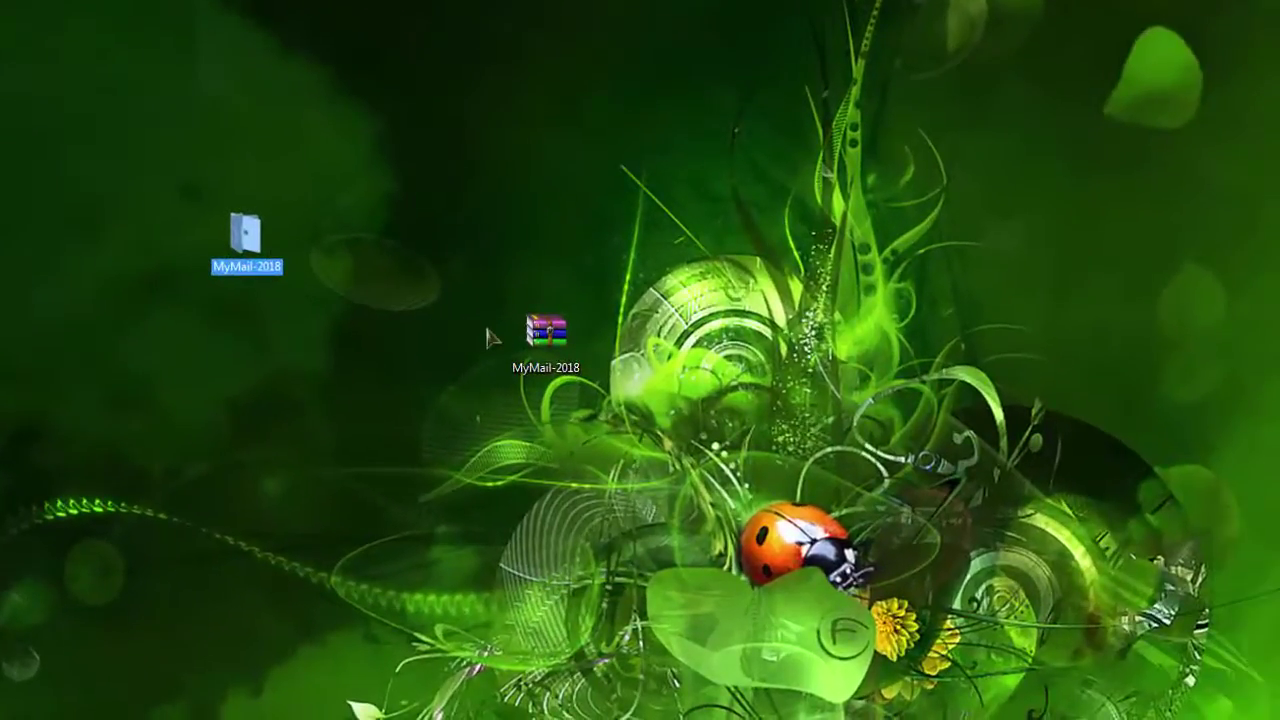
left_click_drag(547, 328, 135, 557)
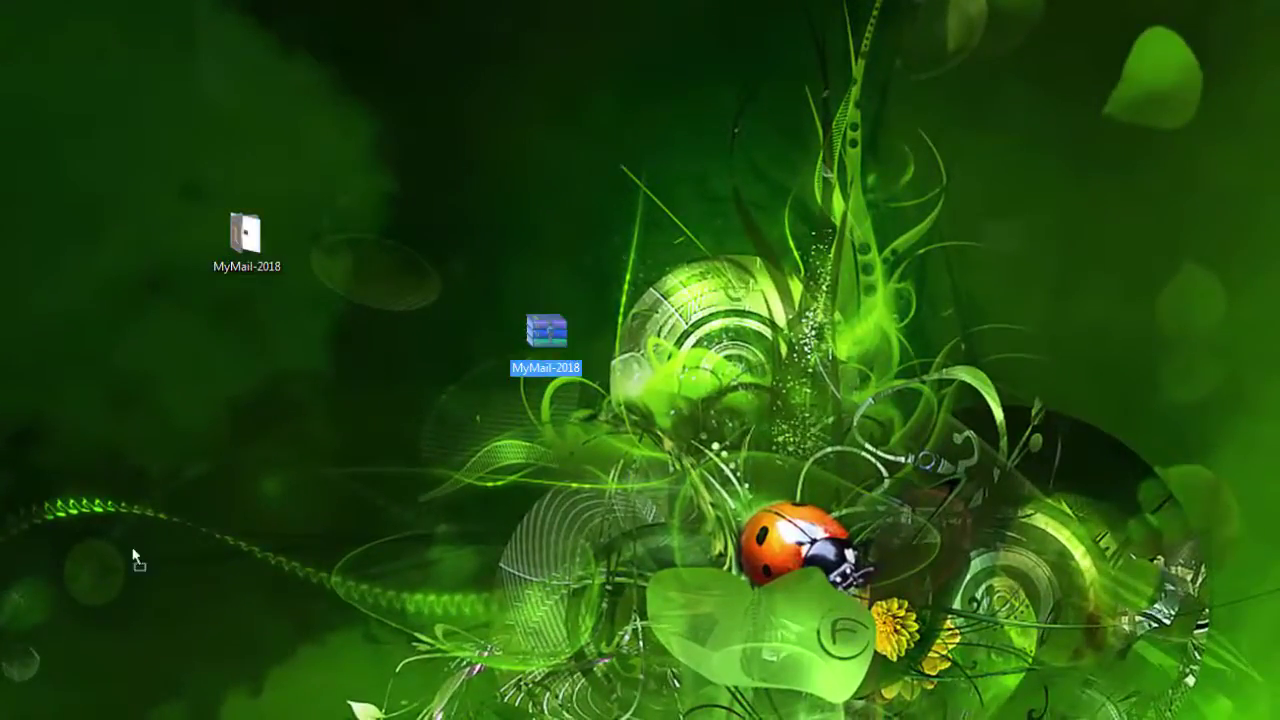
double_click(245, 238)
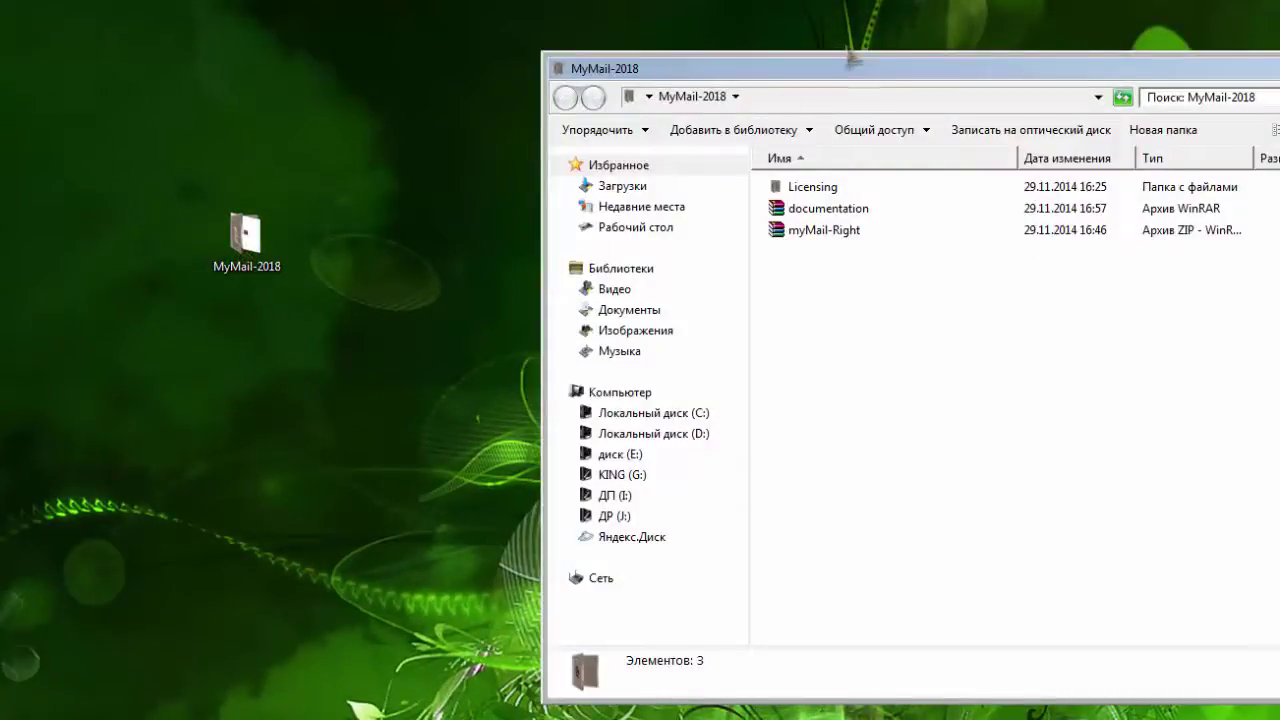
left_click_drag(845, 70, 693, 40)
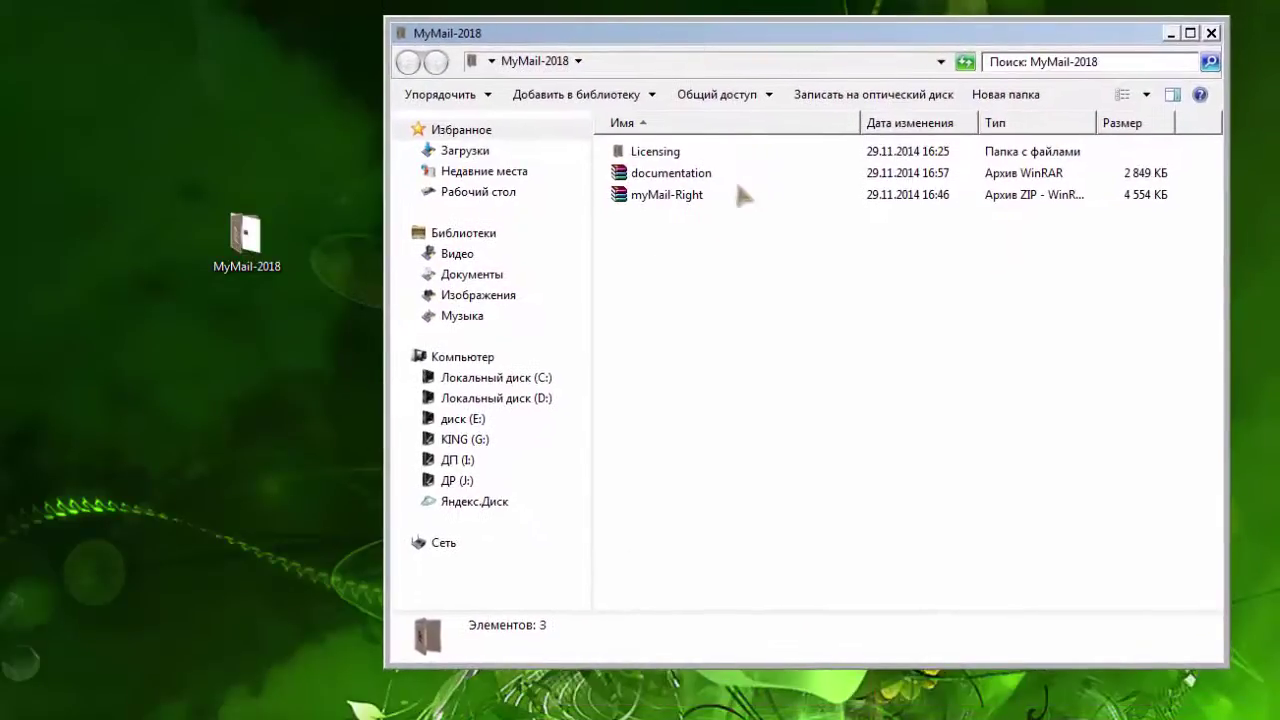
Open the documentation archive from the MyMail-2018 folder and launch index.html from its documentation subfolder.
double_click(661, 174)
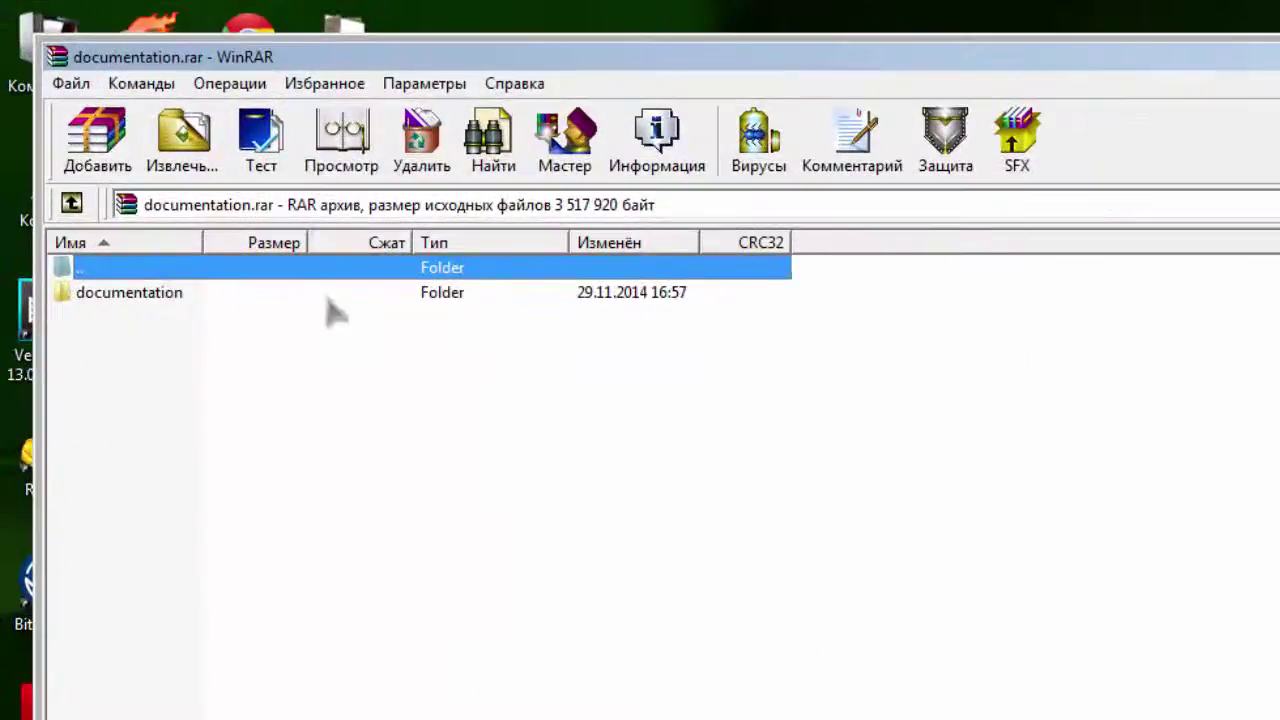
double_click(175, 296)
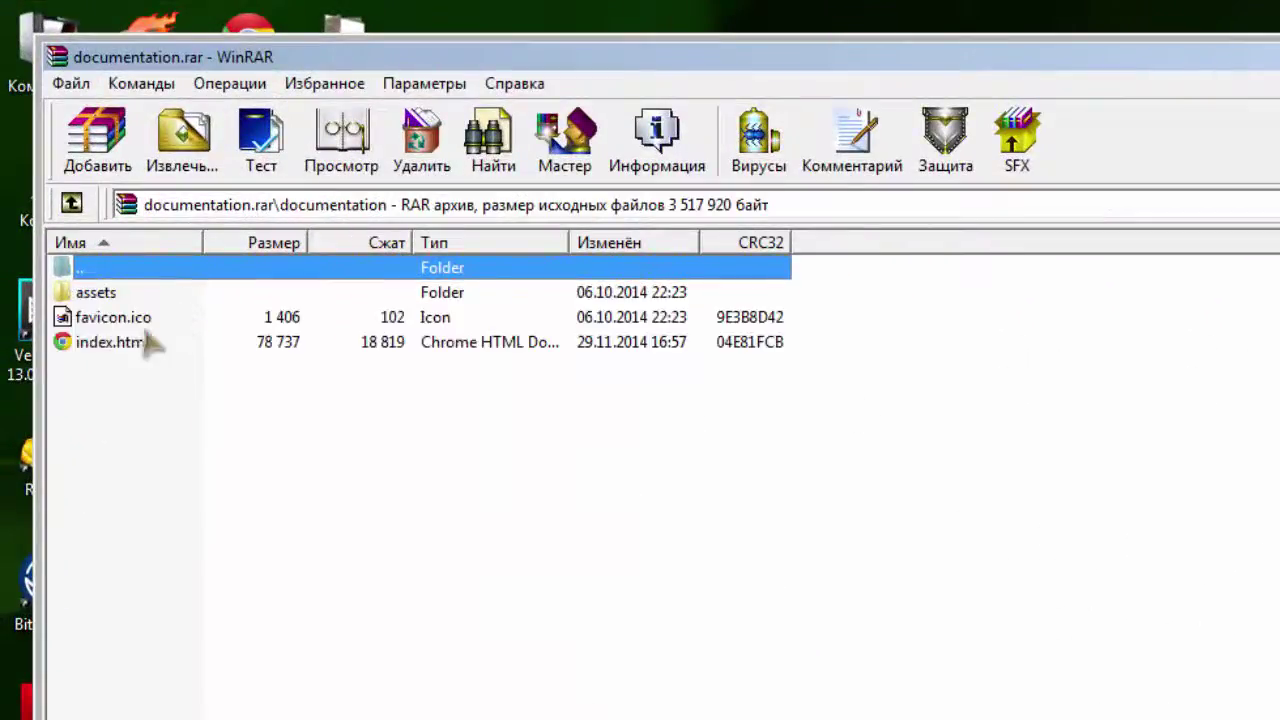
left_click(115, 343)
double_click(115, 343)
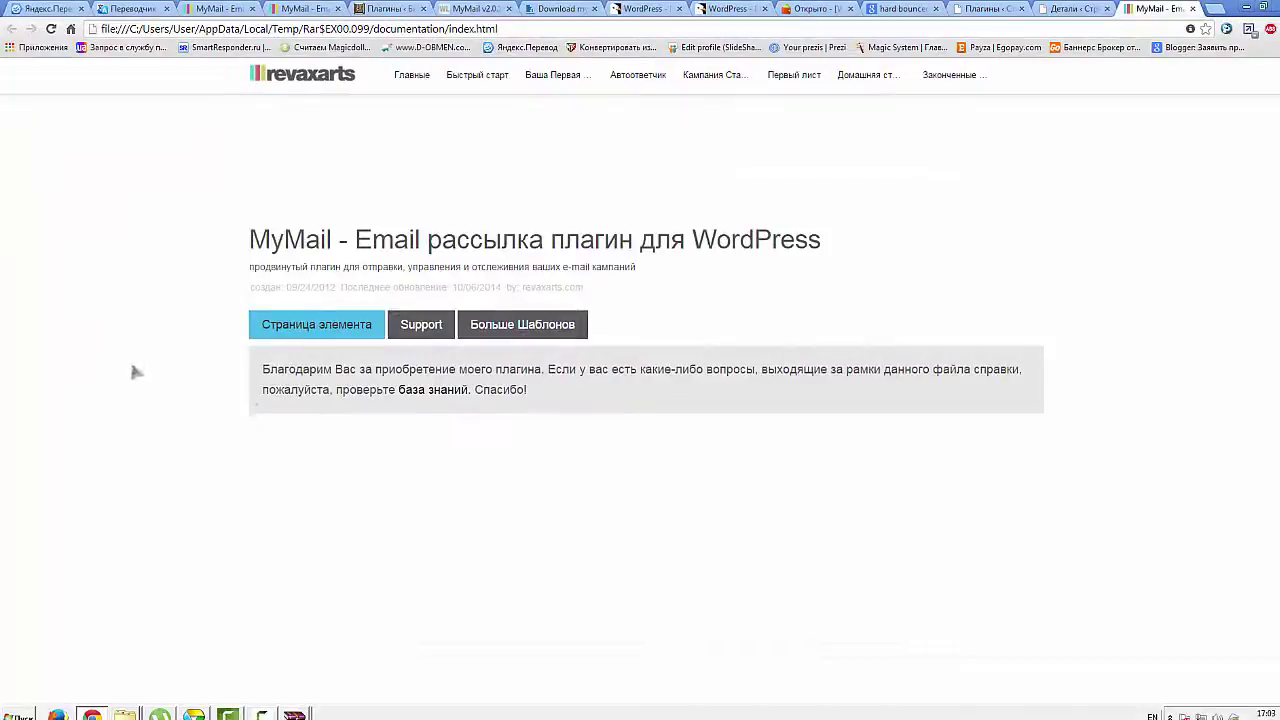
Read through the MyMail documentation from the feature list and quick start to the first campaign and autoresponder sections.
scroll(126, 364, "down", 5)
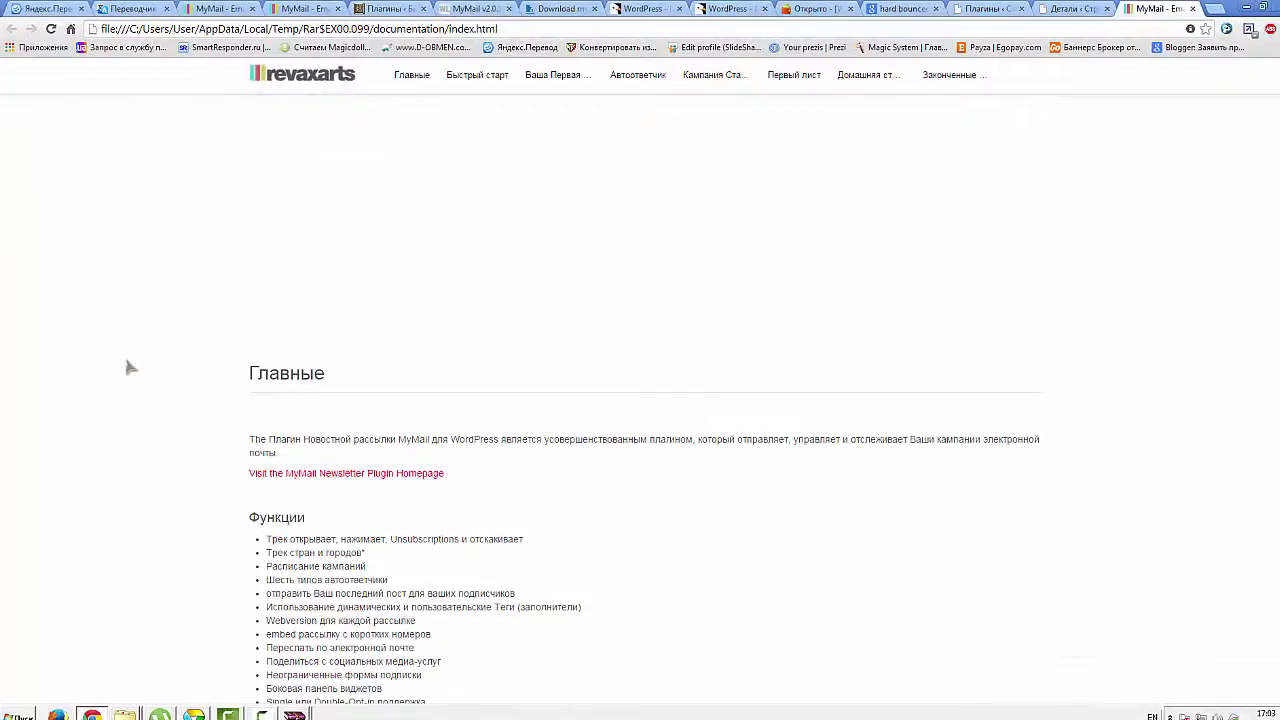
scroll(128, 367, "down", 5)
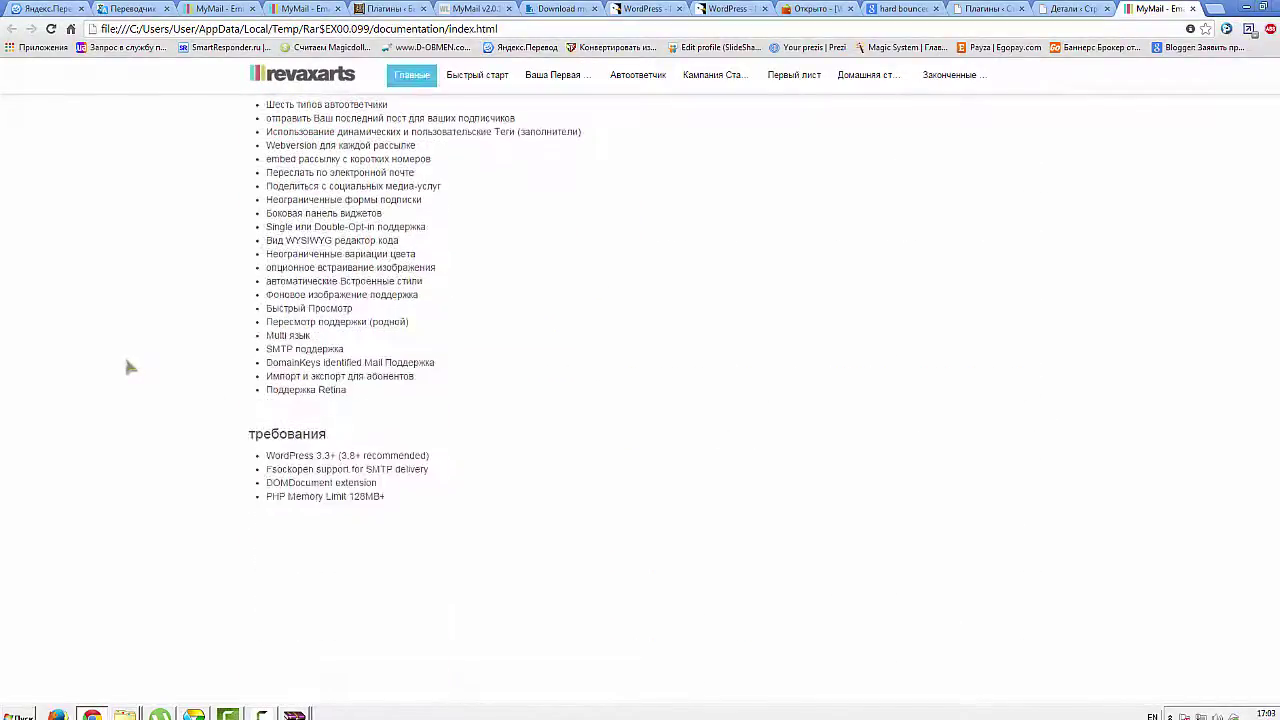
scroll(128, 367, "down", 8)
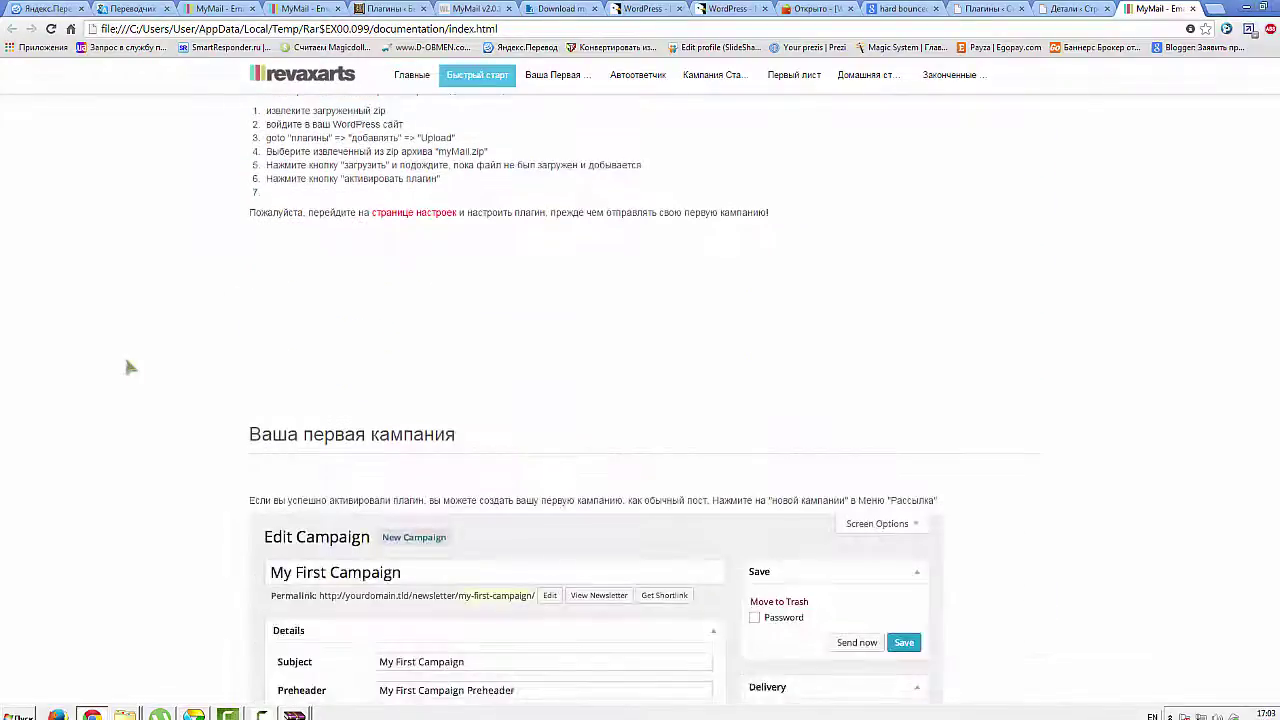
scroll(127, 366, "down", 3)
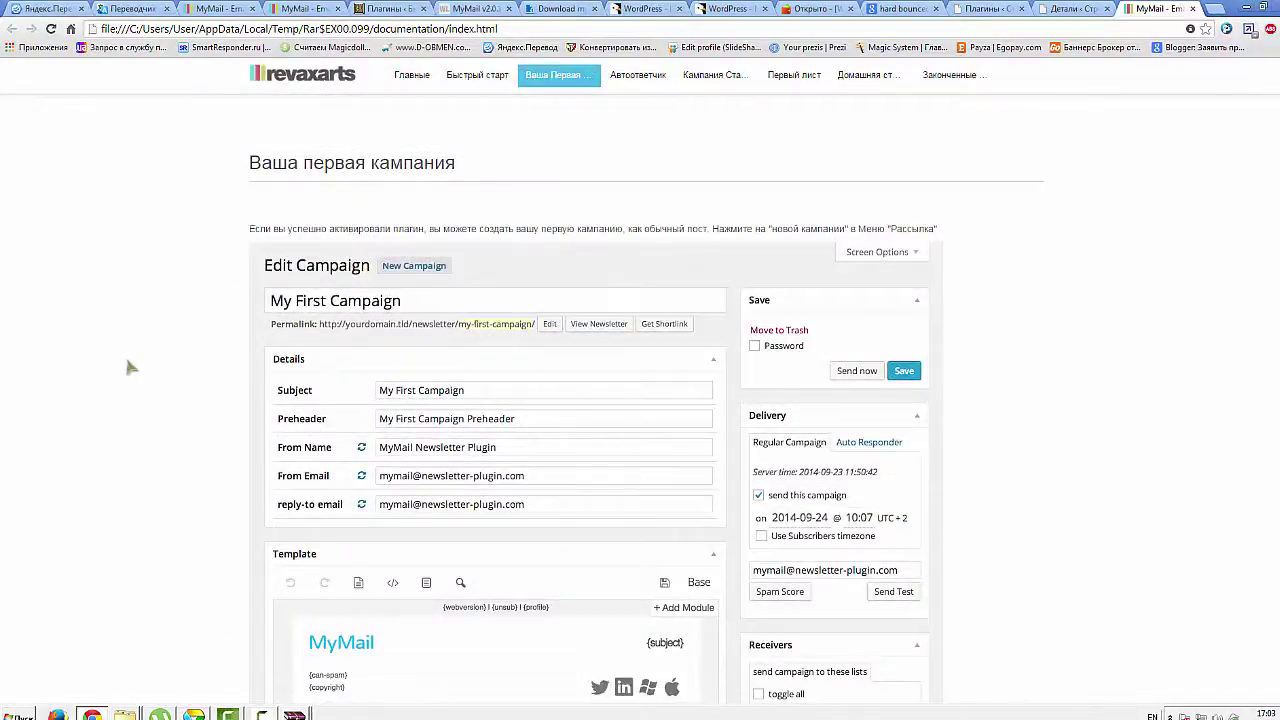
scroll(128, 367, "down", 3)
scroll(128, 367, "down", 3)
scroll(128, 367, "down", 9)
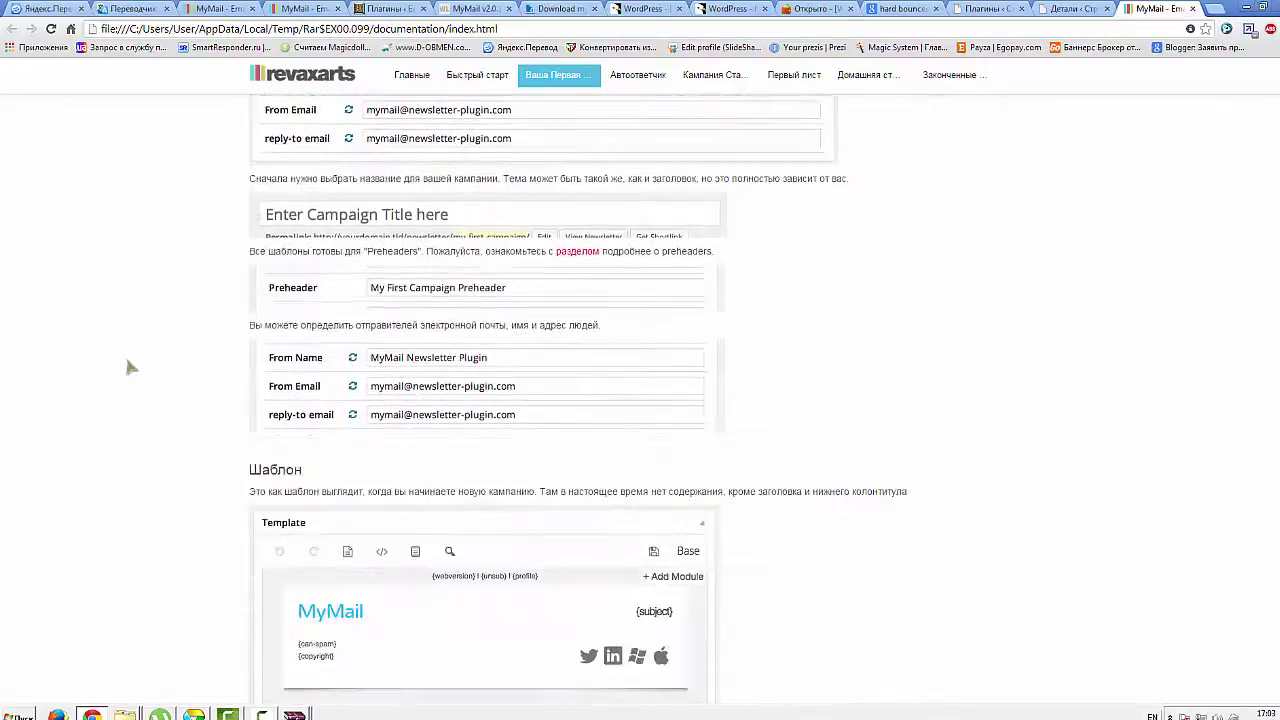
scroll(128, 367, "down", 7)
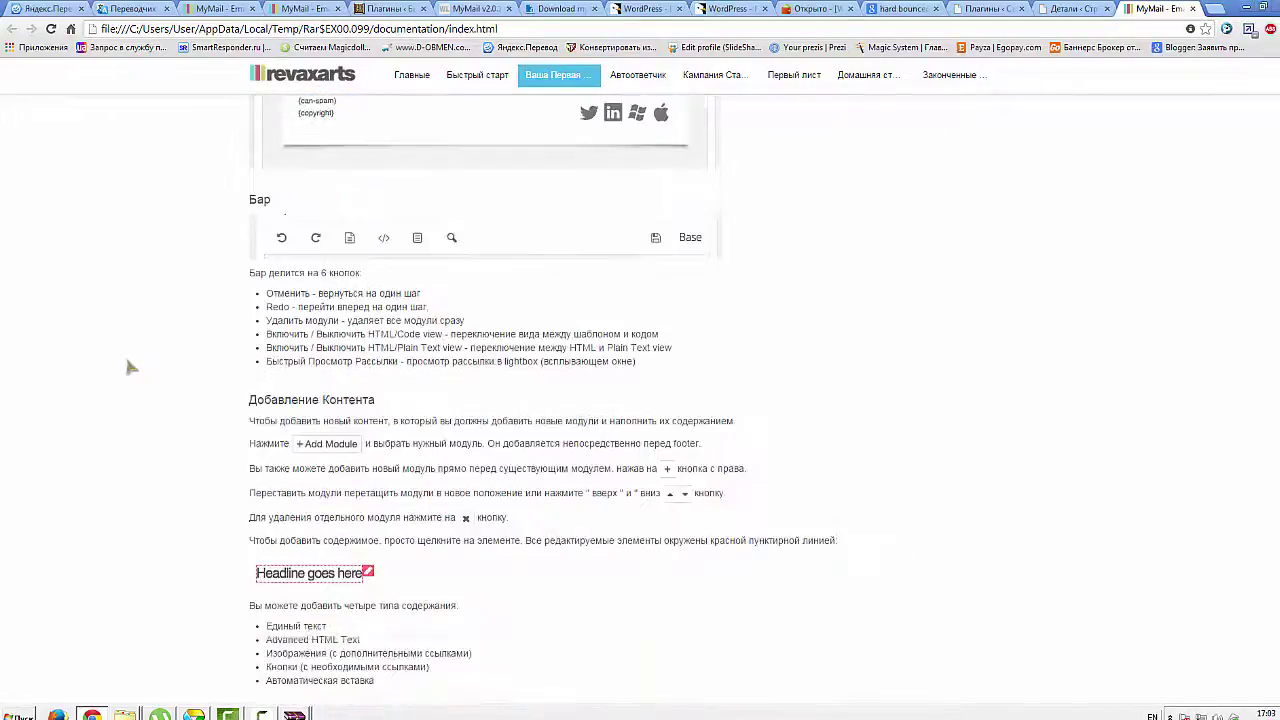
scroll(128, 367, "down", 7)
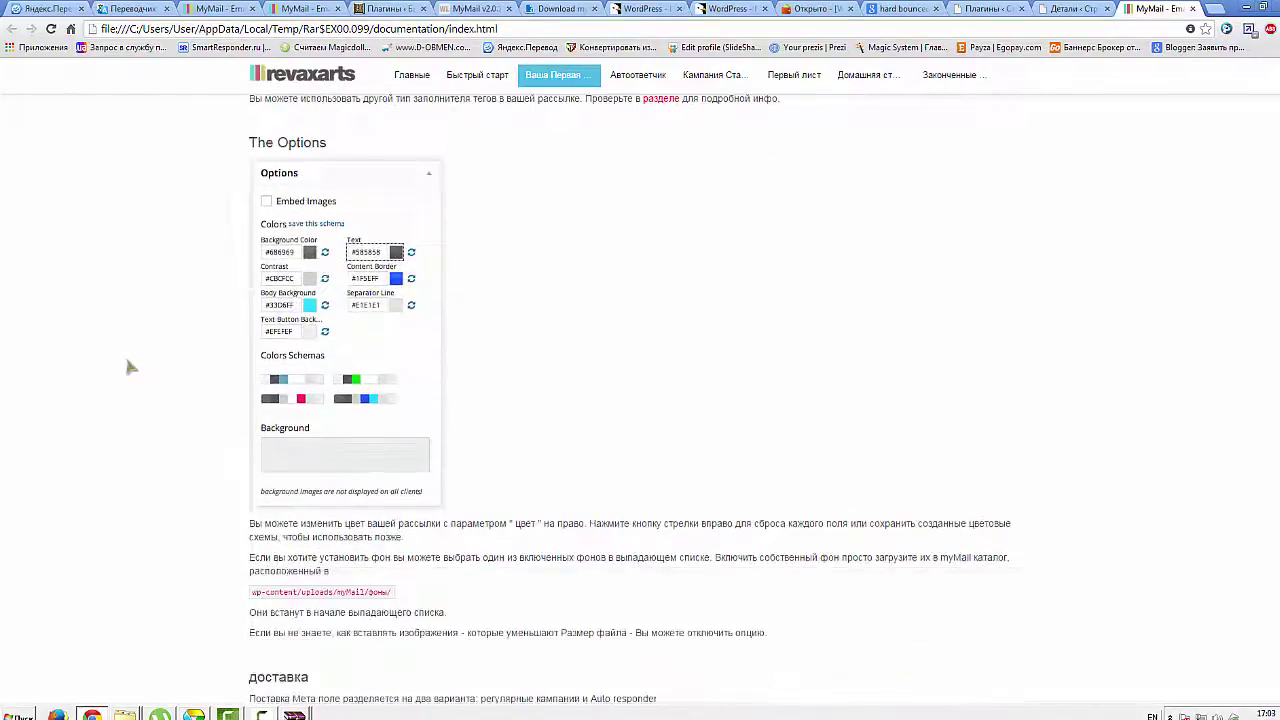
scroll(128, 367, "down", 10)
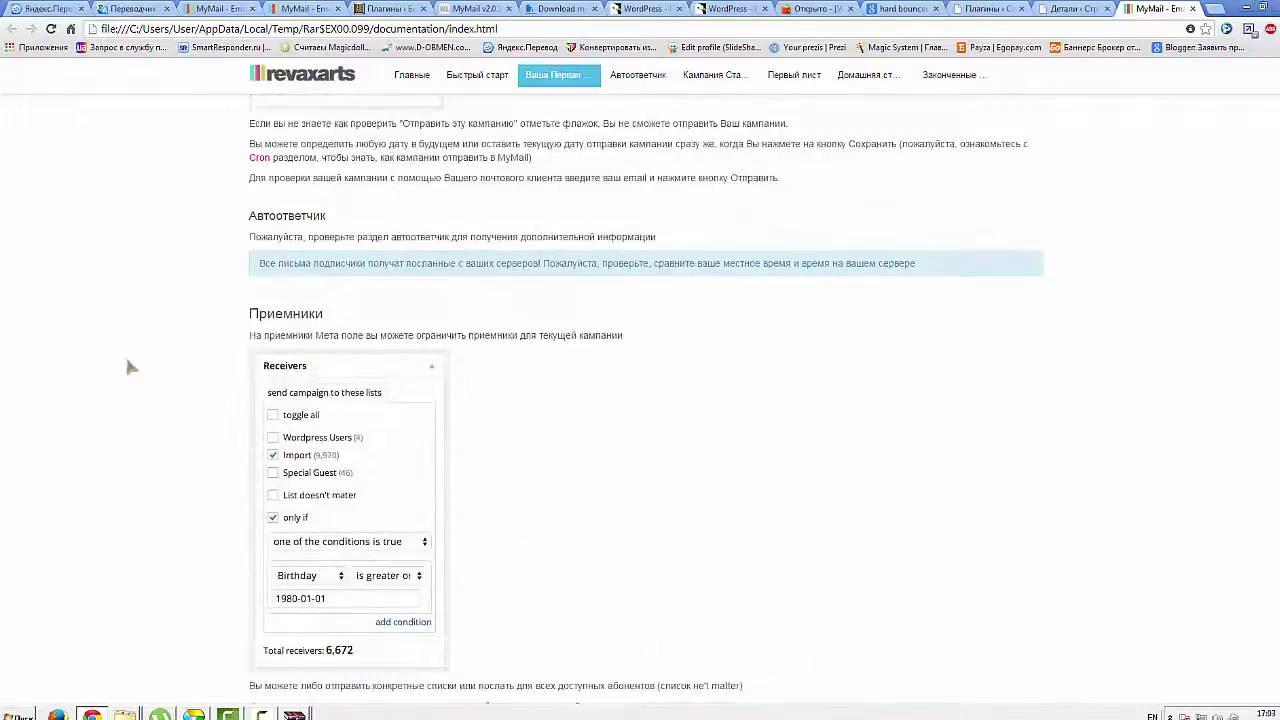
scroll(128, 367, "down", 9)
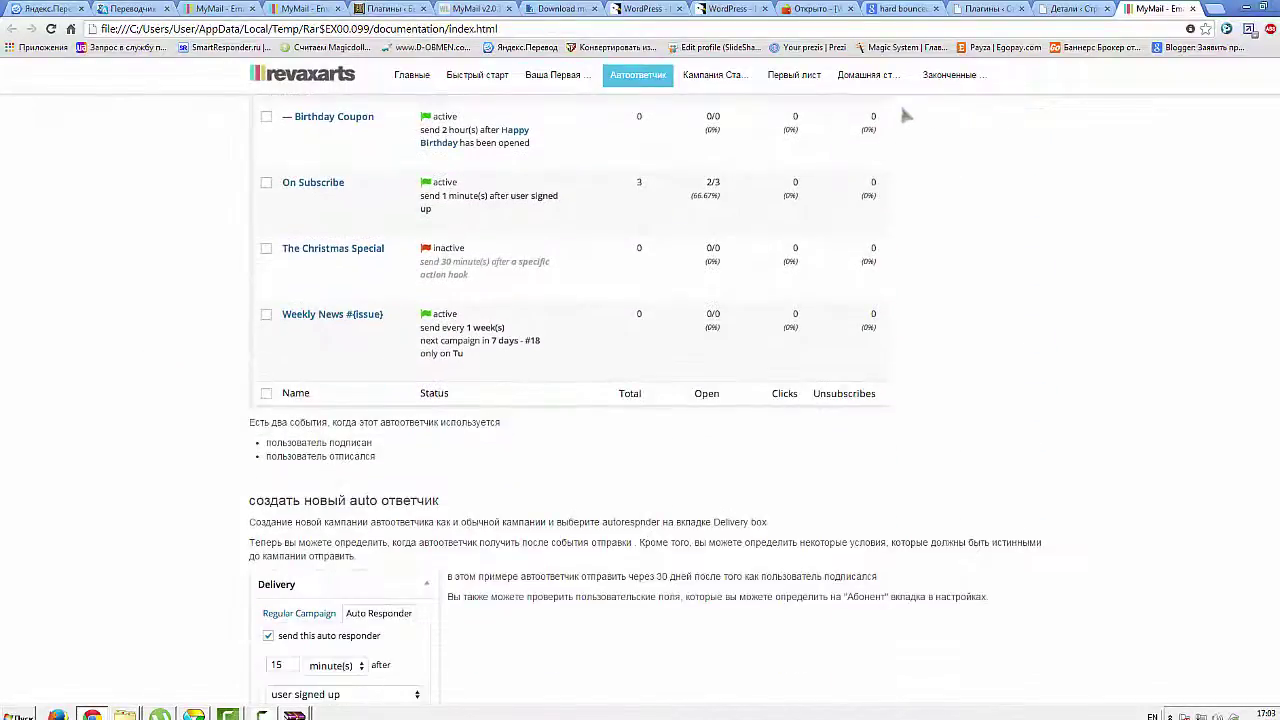
View the add-ons, subscriber management and "Законченные" sections of the MyMail documentation.
left_click(930, 102)
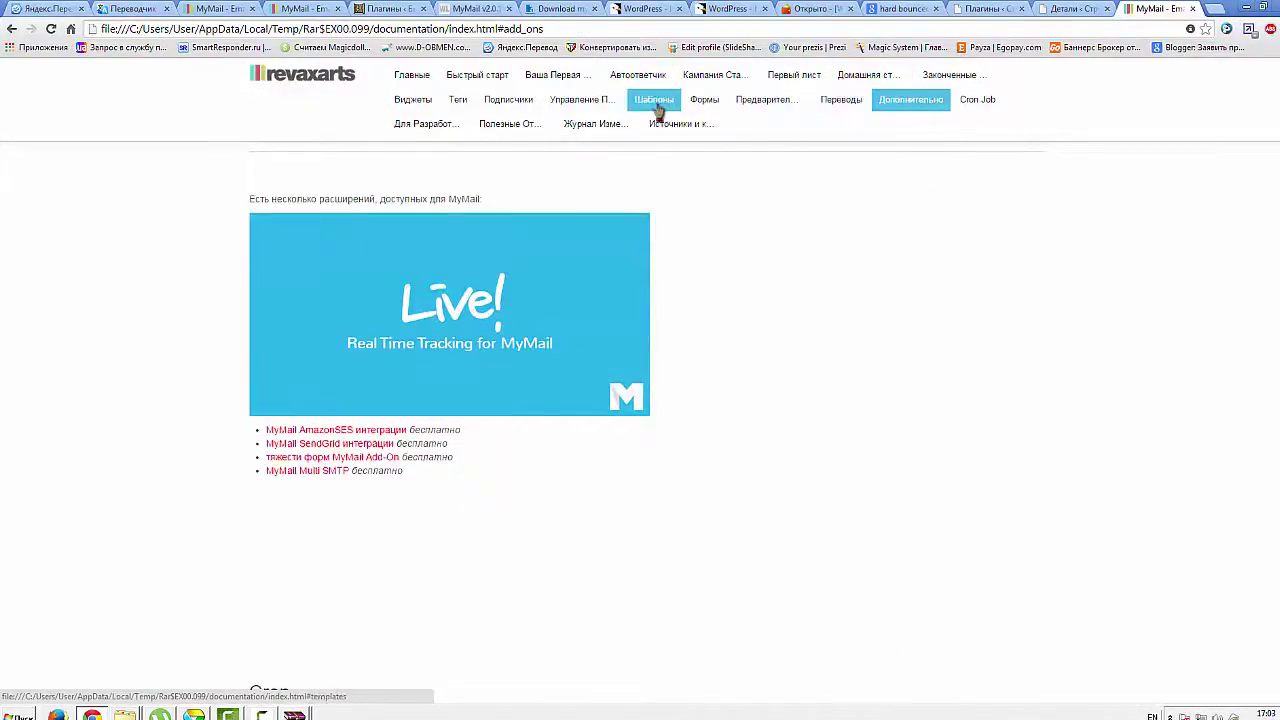
left_click(586, 103)
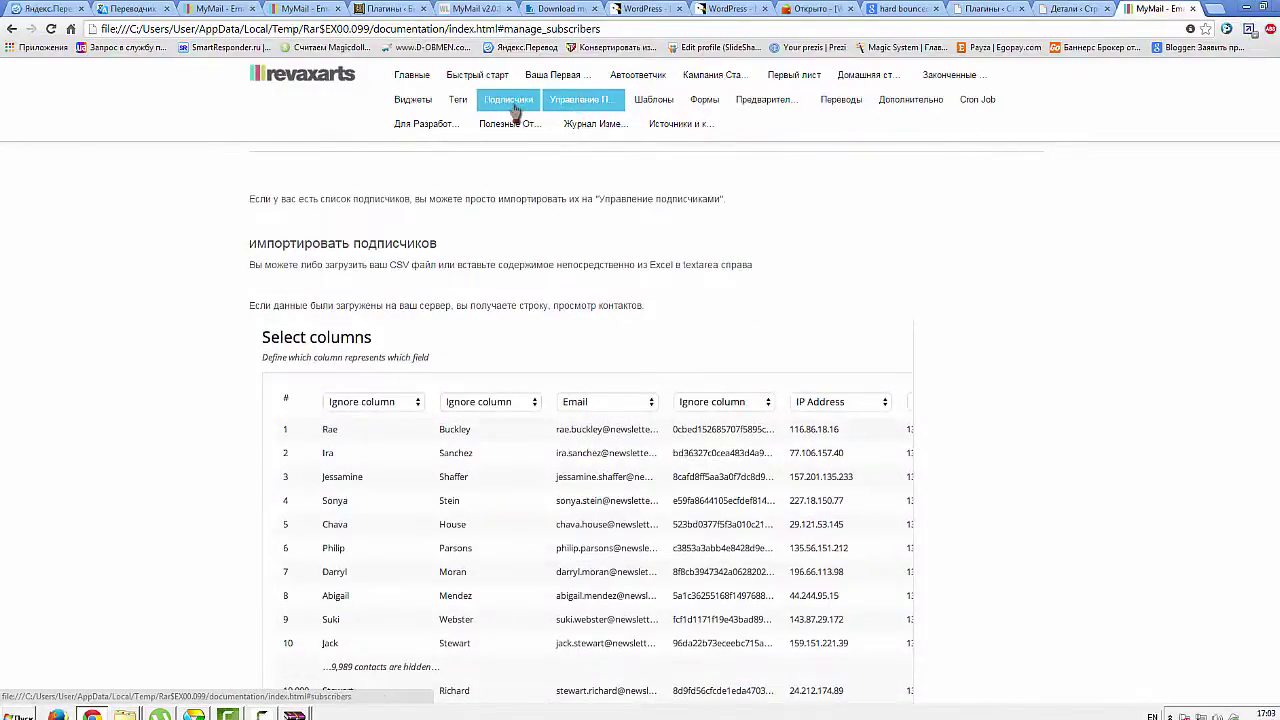
left_click(955, 75)
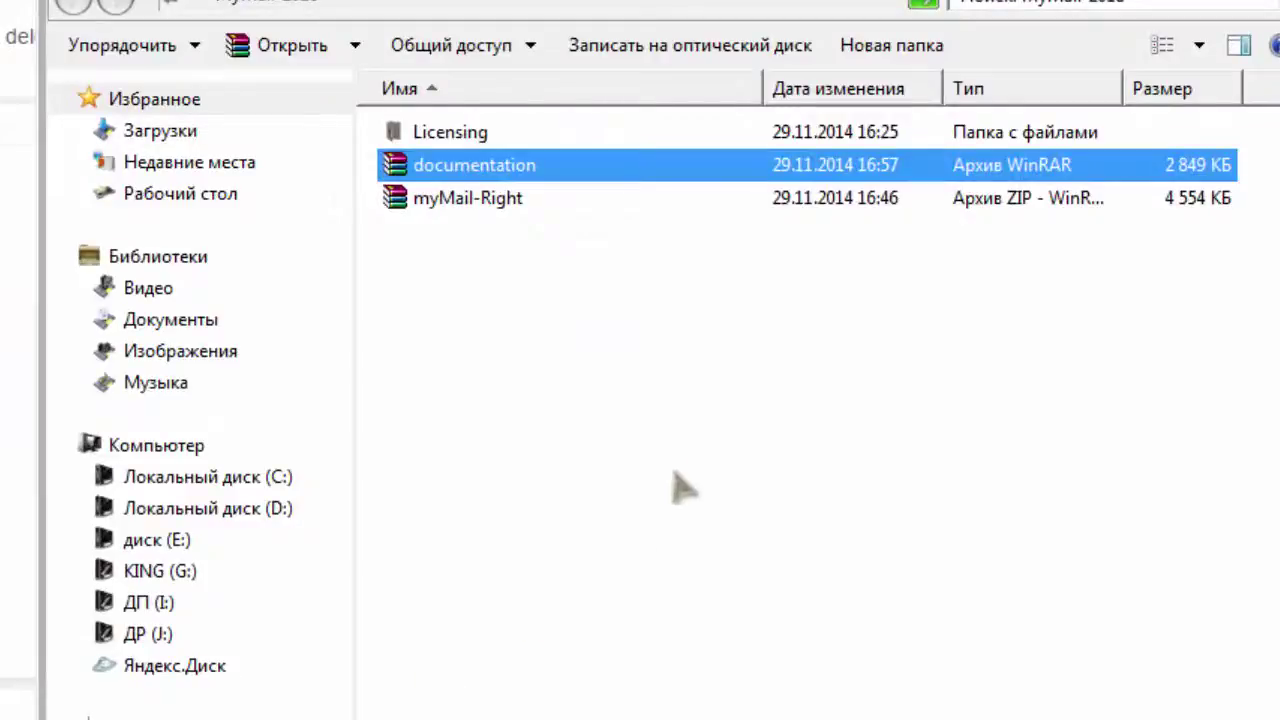
Locate the myMail-Right archive in the MyMail-2018 folder and start adding a new plugin on the test.blogedward.ru WordPress site.
left_click(488, 204)
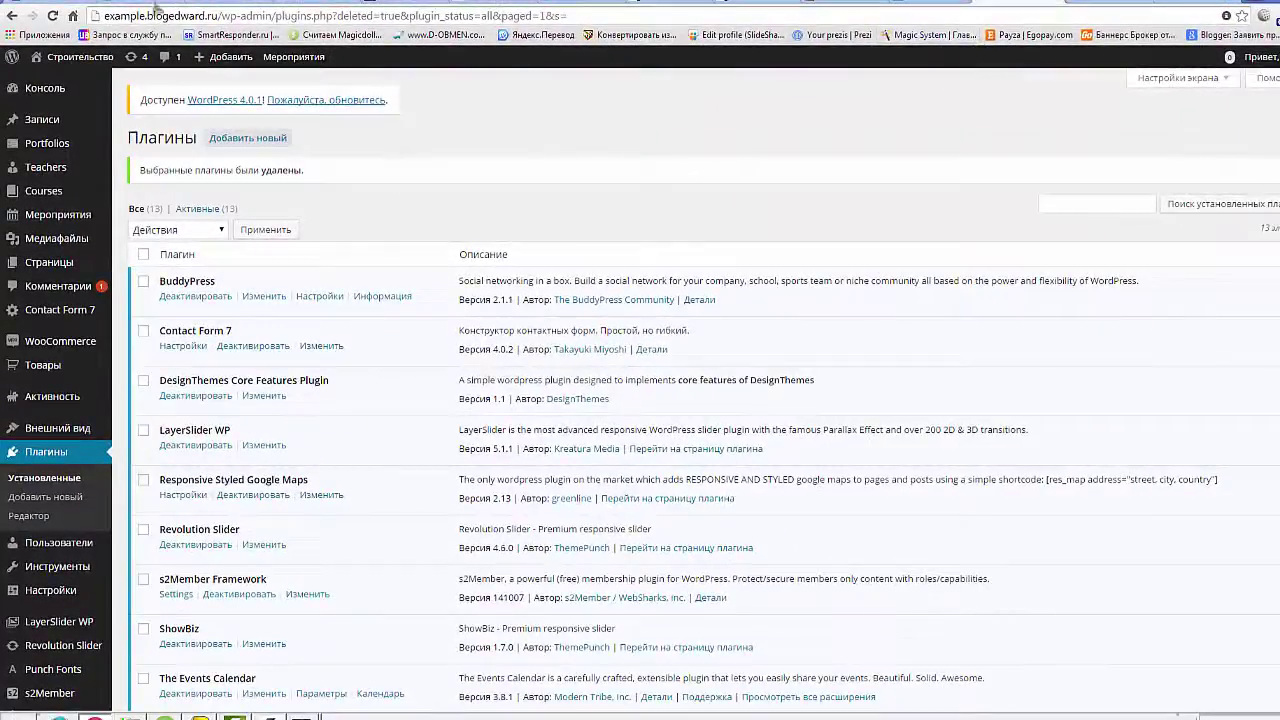
left_click(383, 4)
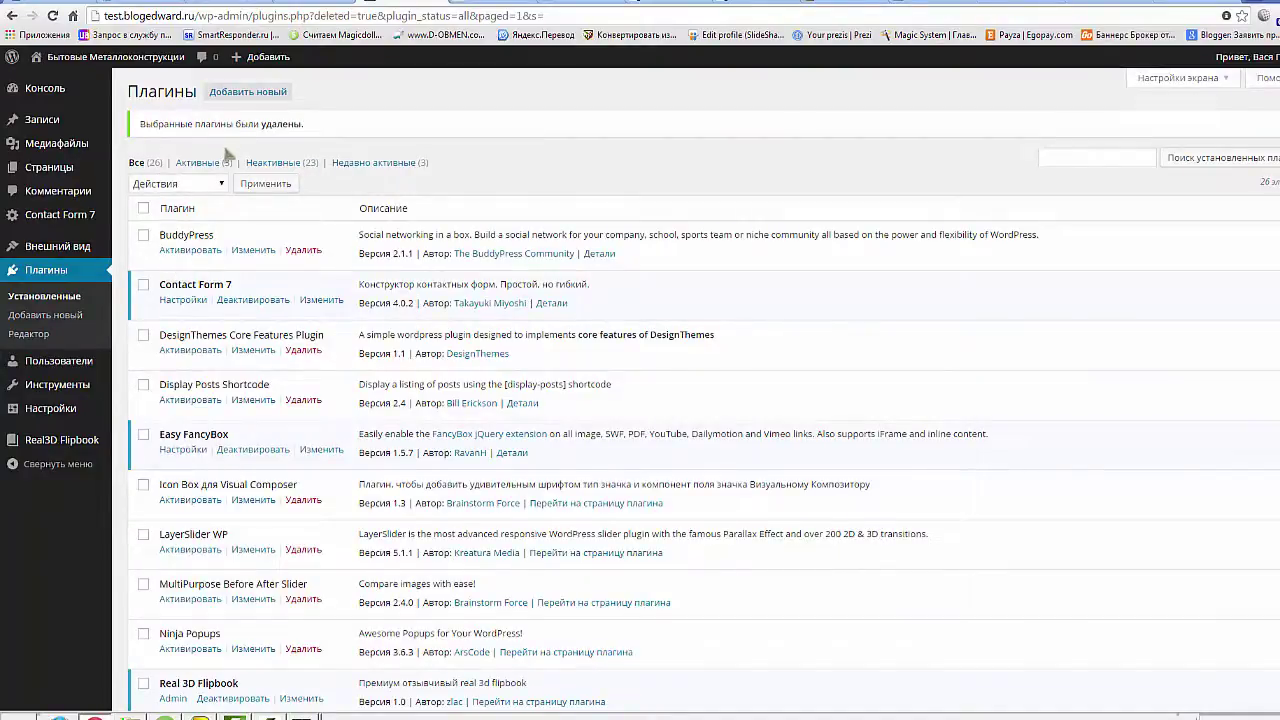
left_click(250, 91)
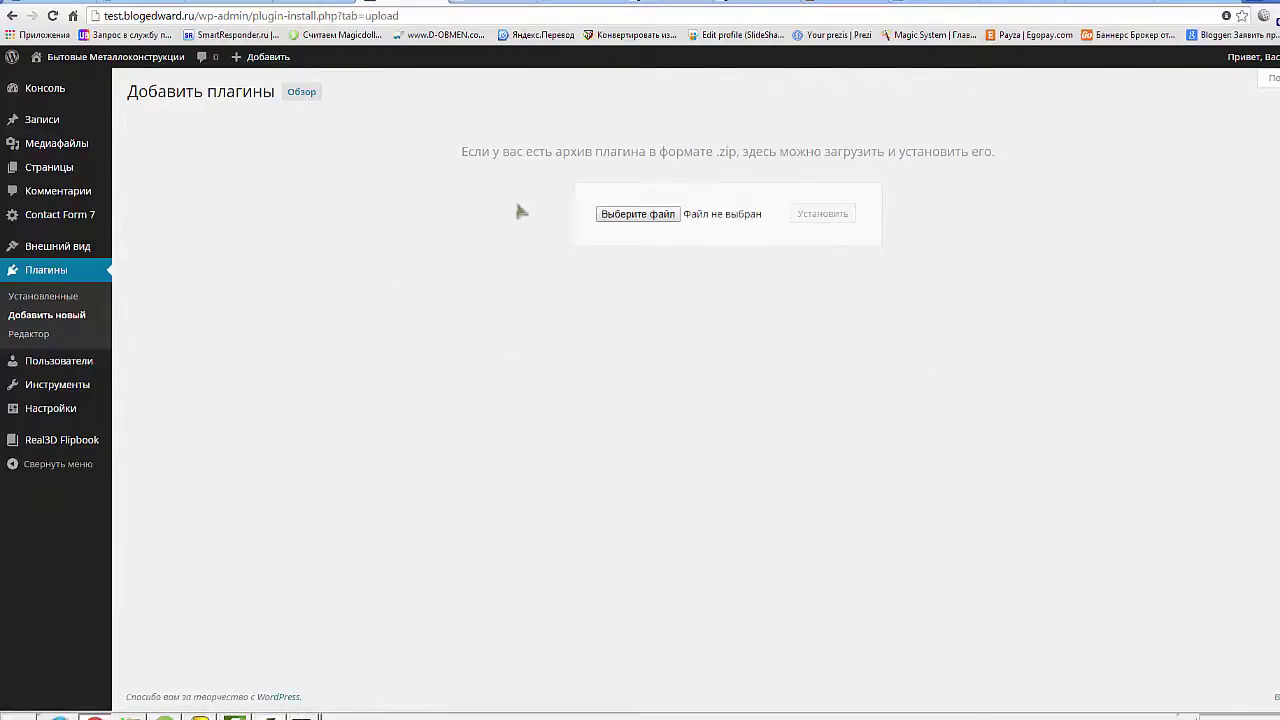
Choose myMail-Right.zip from the MyMail-2018 desktop folder as the plugin archive and install it.
left_click(608, 215)
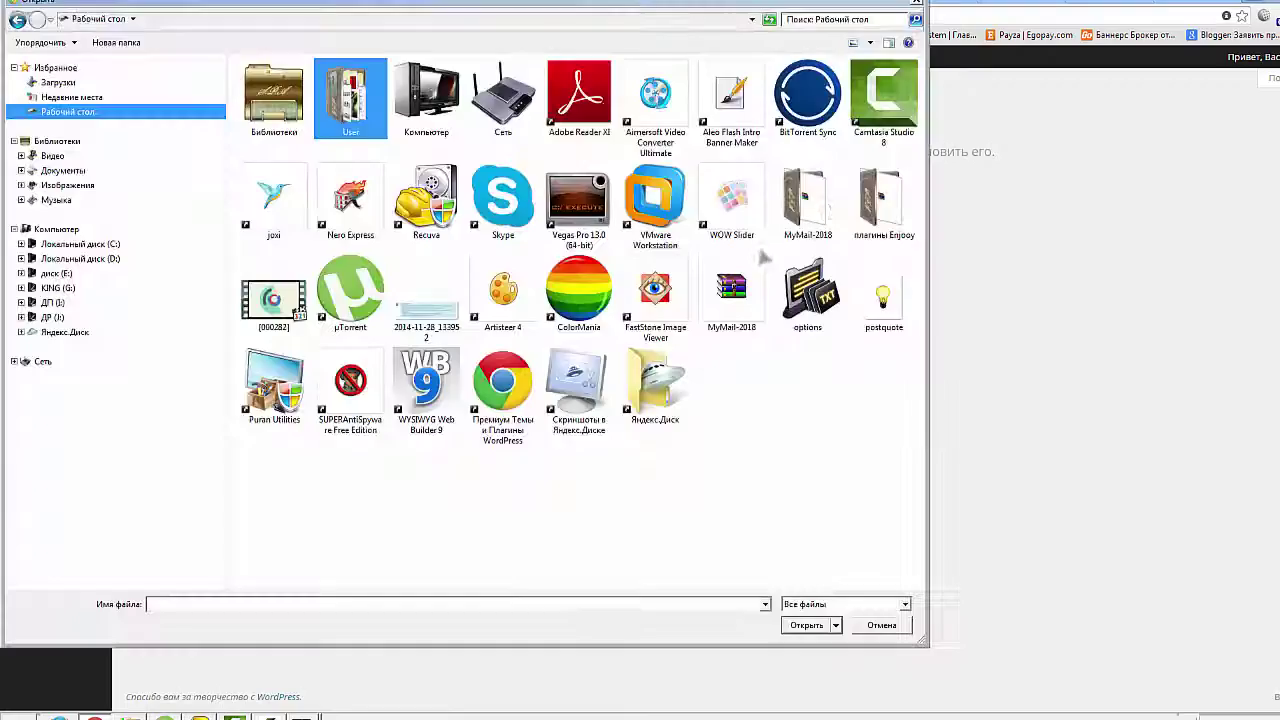
double_click(812, 204)
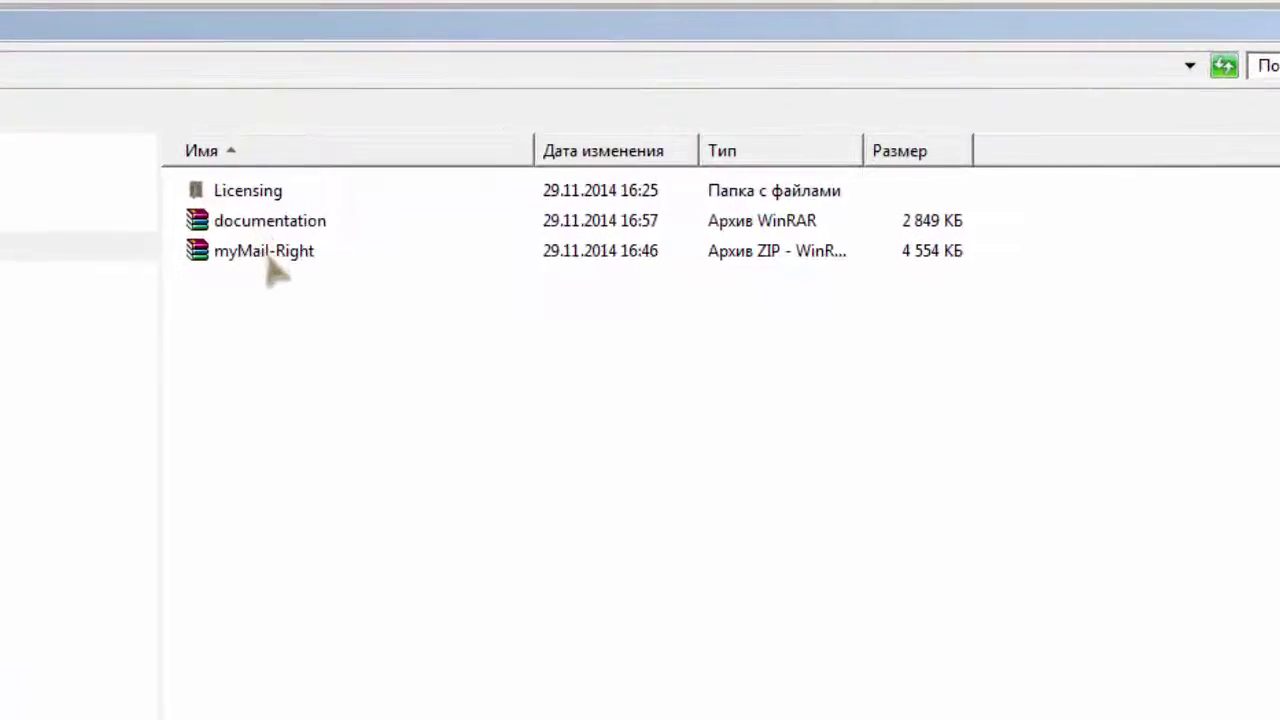
double_click(264, 251)
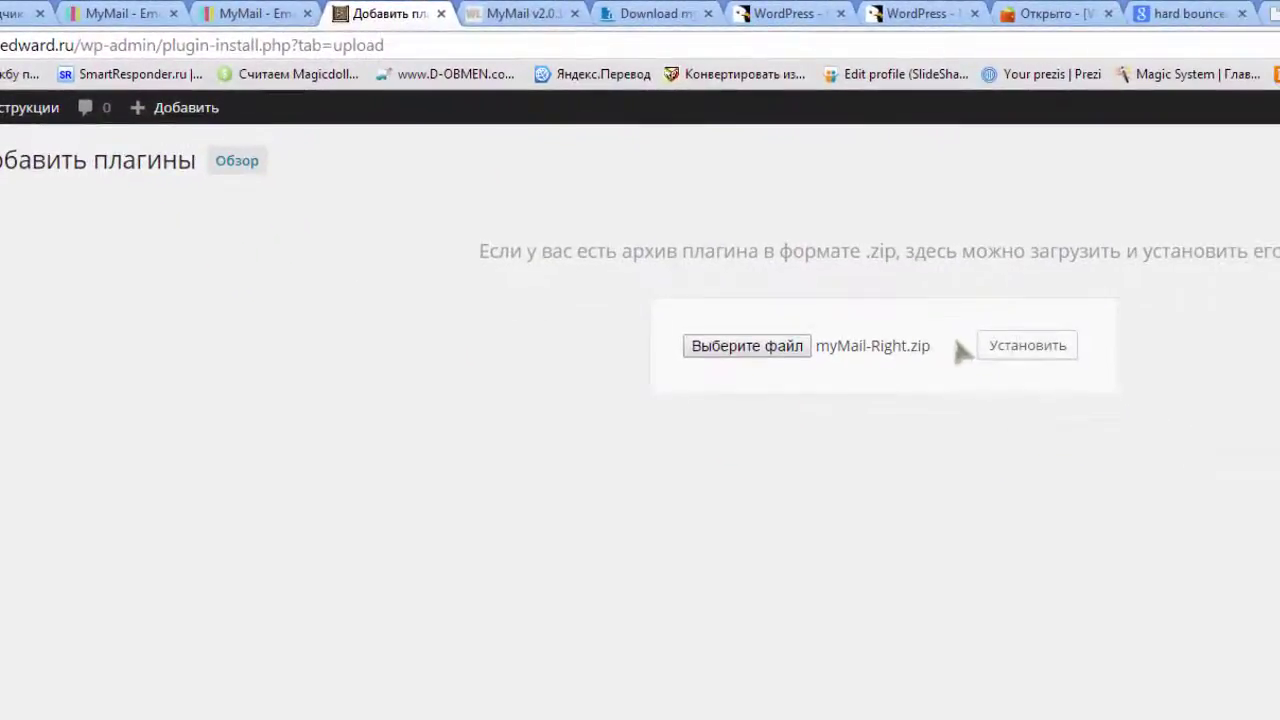
left_click(1008, 360)
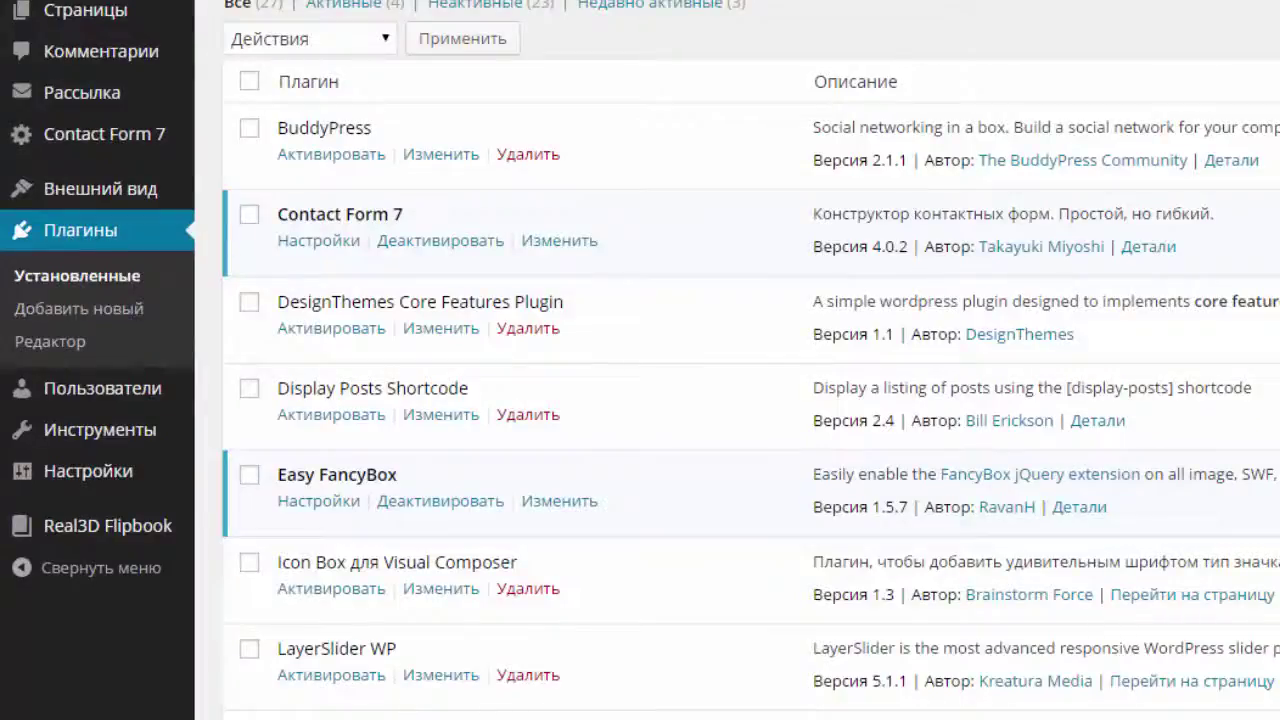
Open the plugin's "Рассылка" section and look through its overview of new MyMail features.
mouse_move(78, 100)
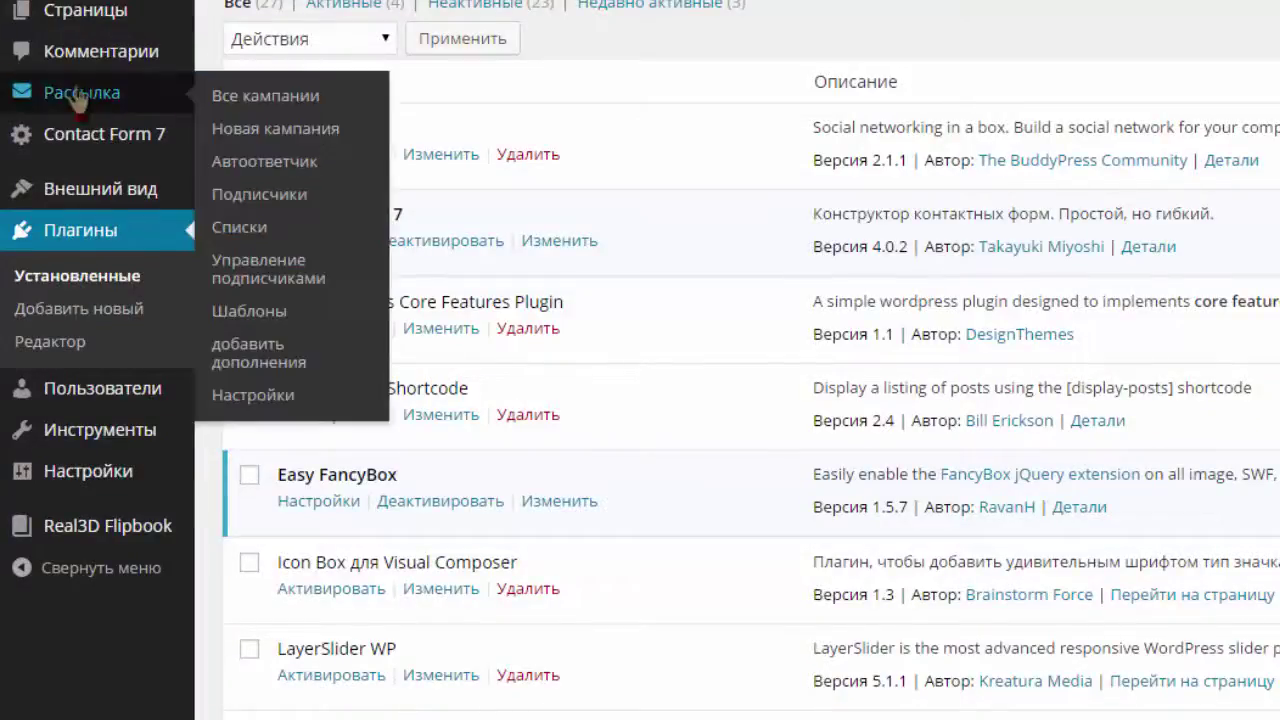
left_click(78, 95)
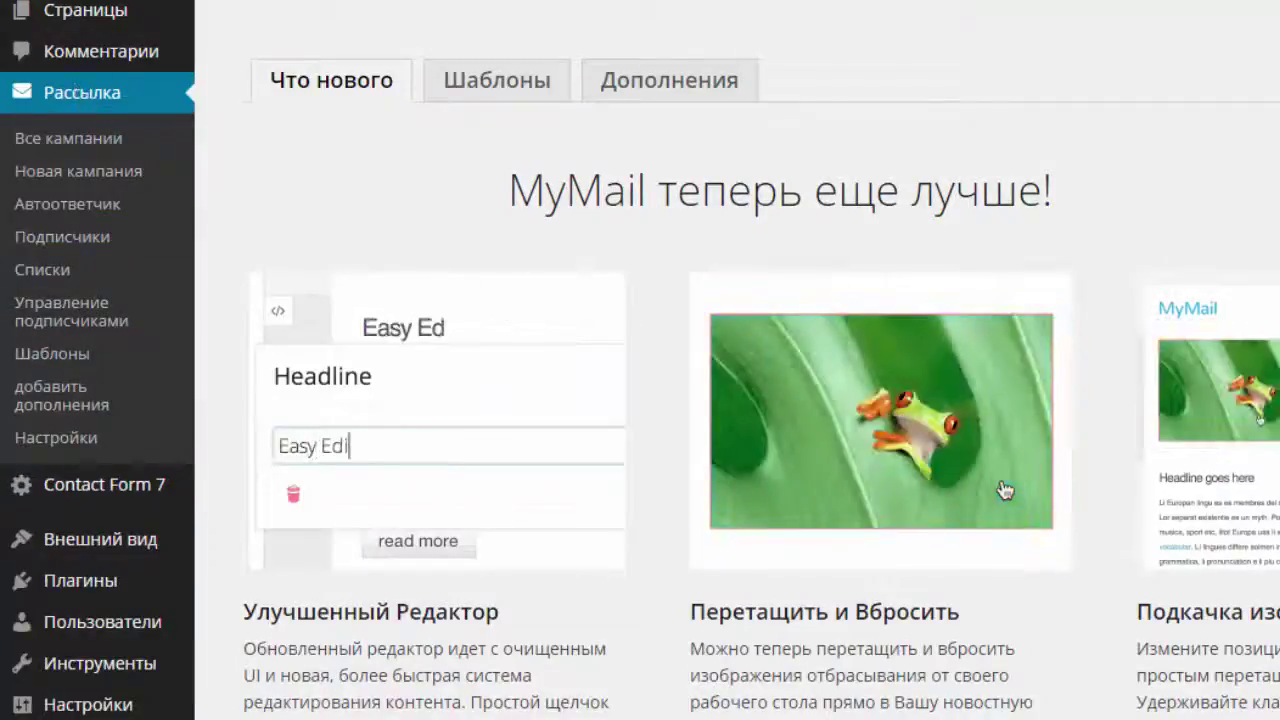
scroll(923, 489, "down", 10)
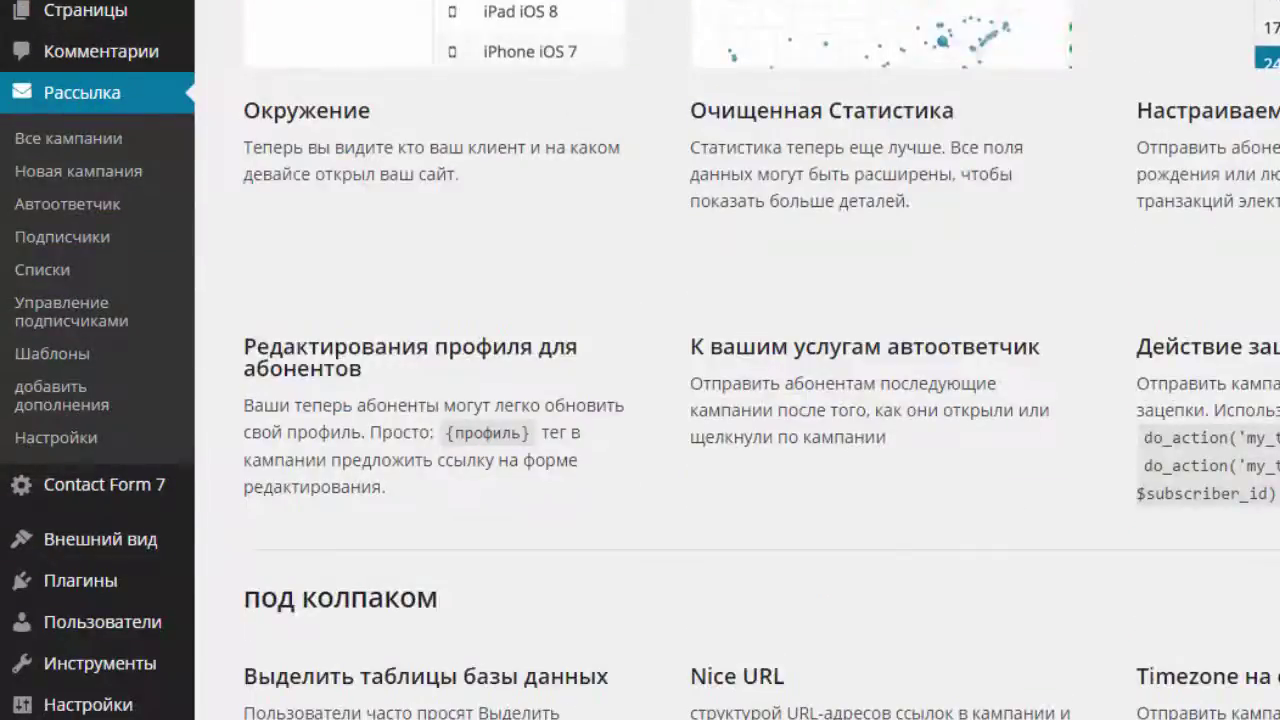
scroll(275, 140, "up", 15)
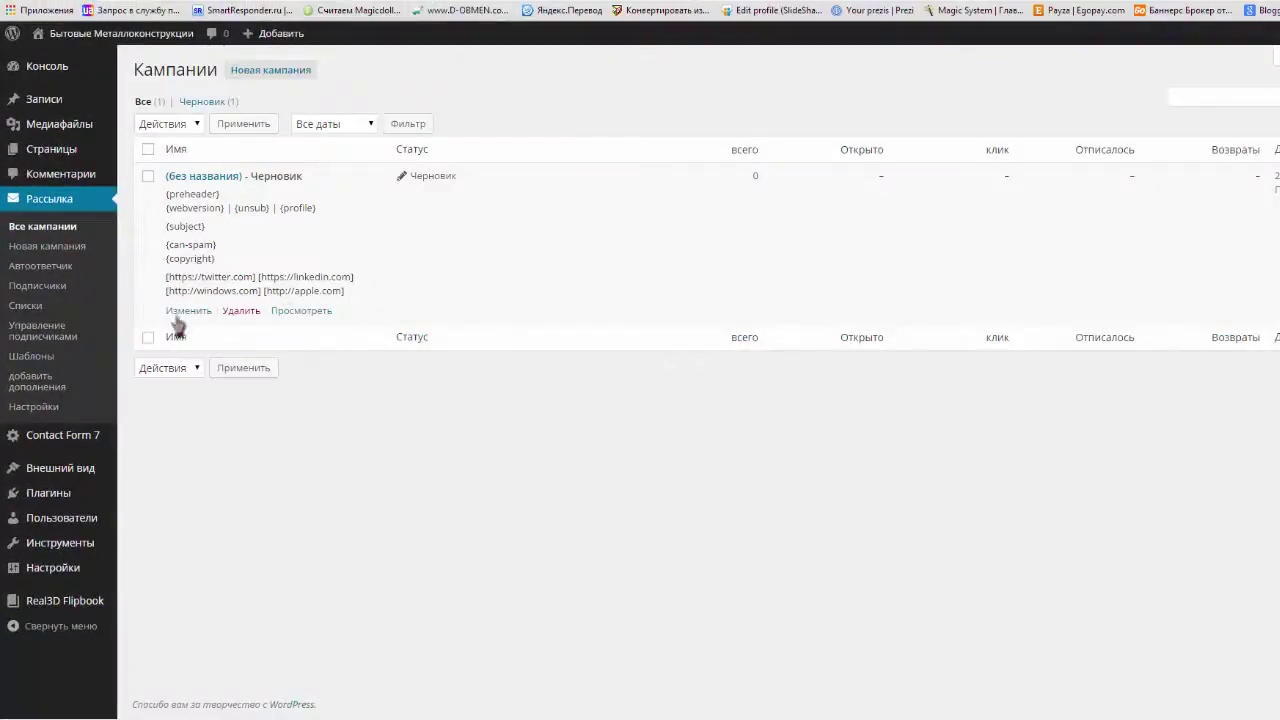
Open the untitled draft campaign for editing and look over its title, details and template sections.
left_click(186, 311)
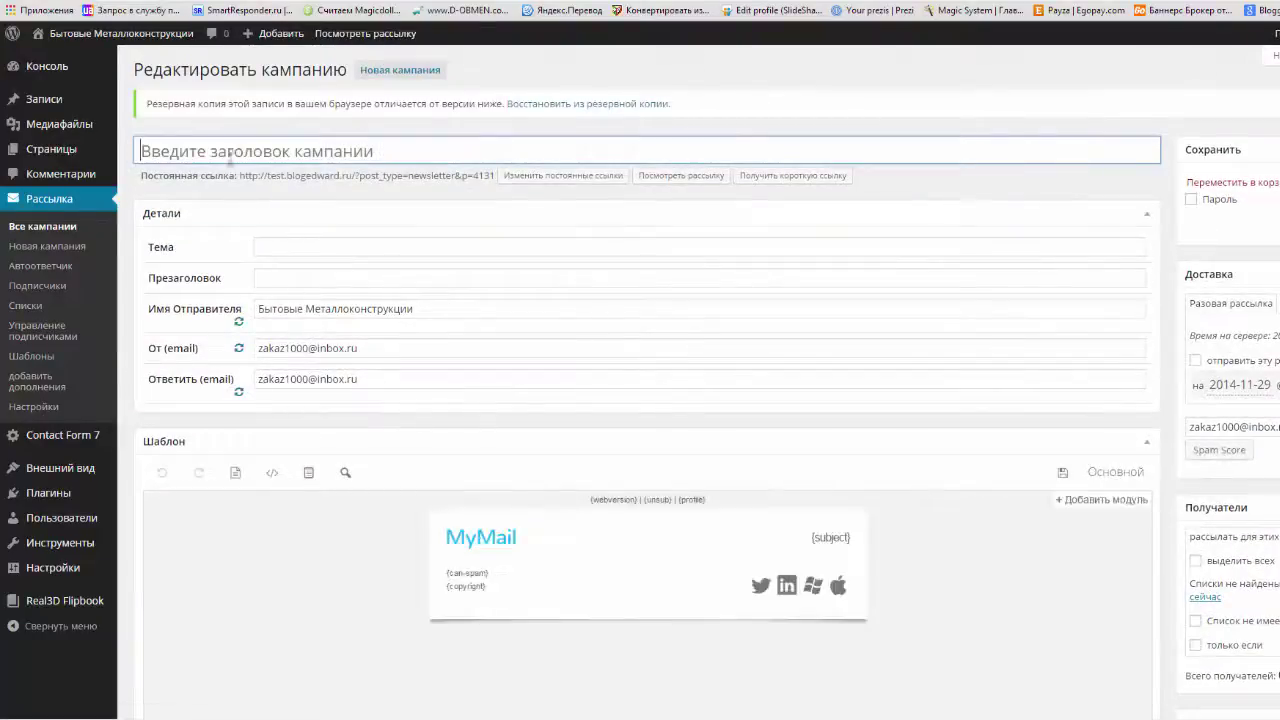
left_click(228, 151)
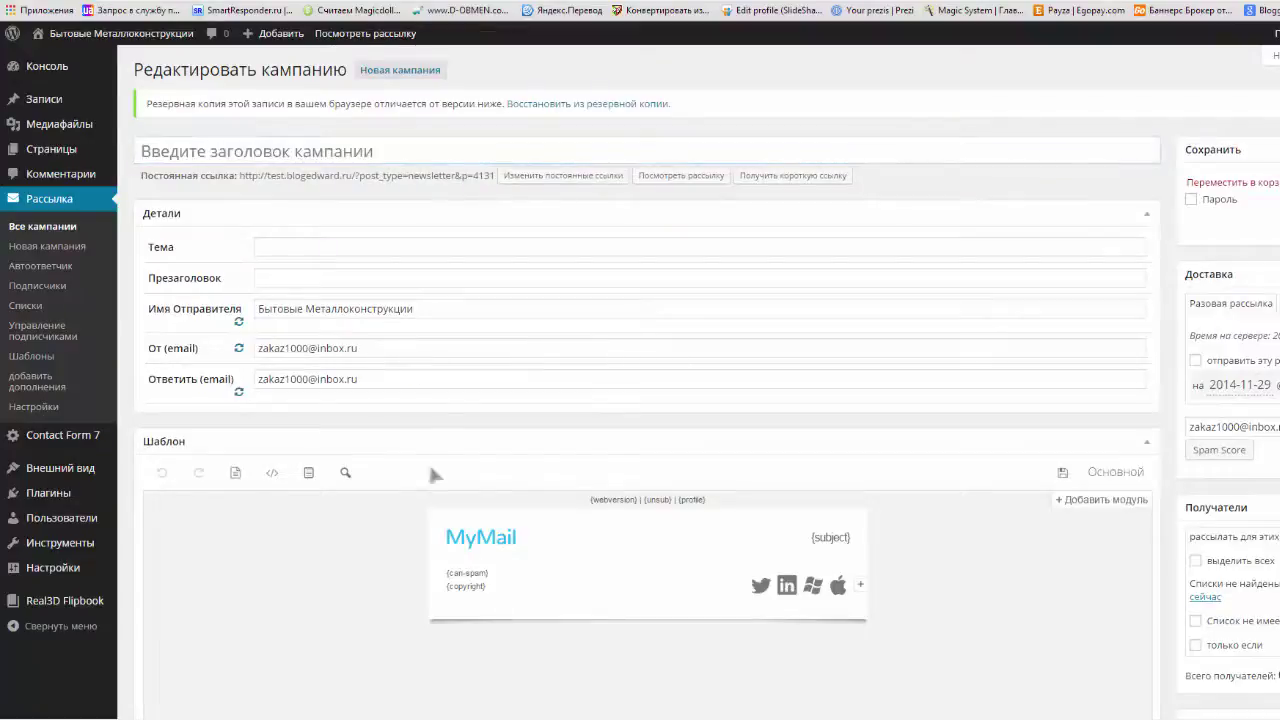
scroll(303, 546, "down", 2)
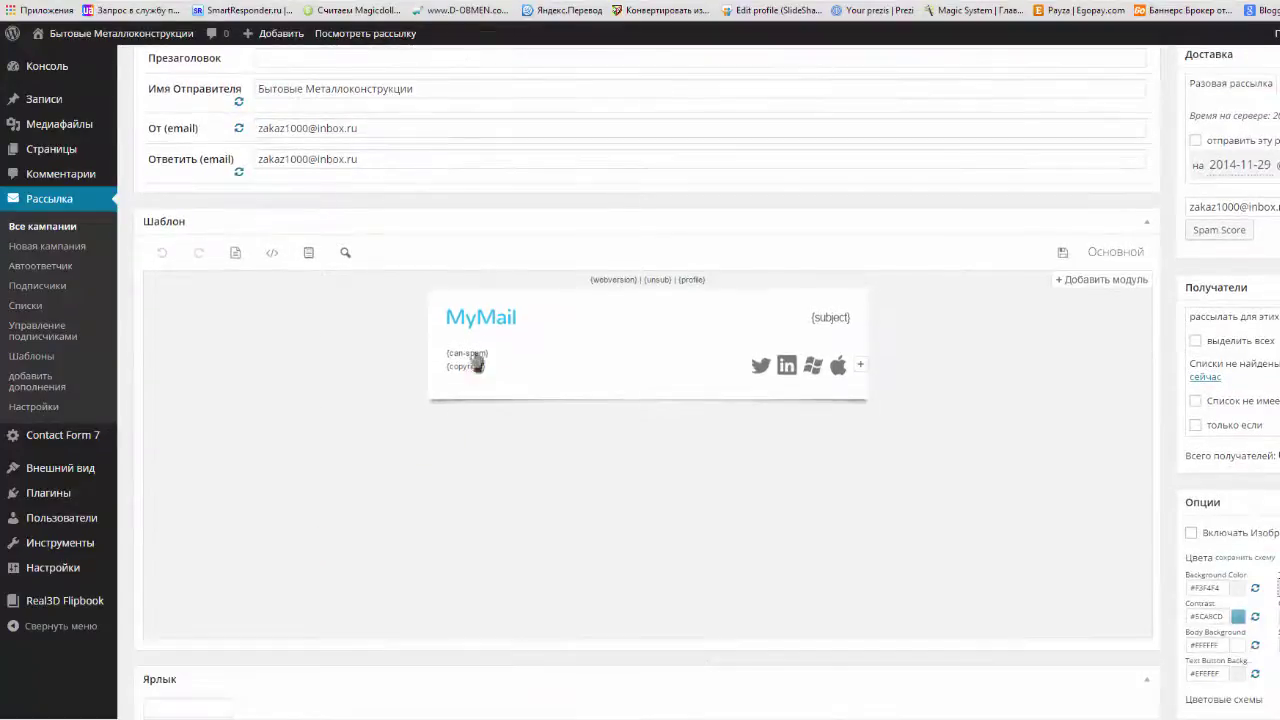
mouse_move(466, 360)
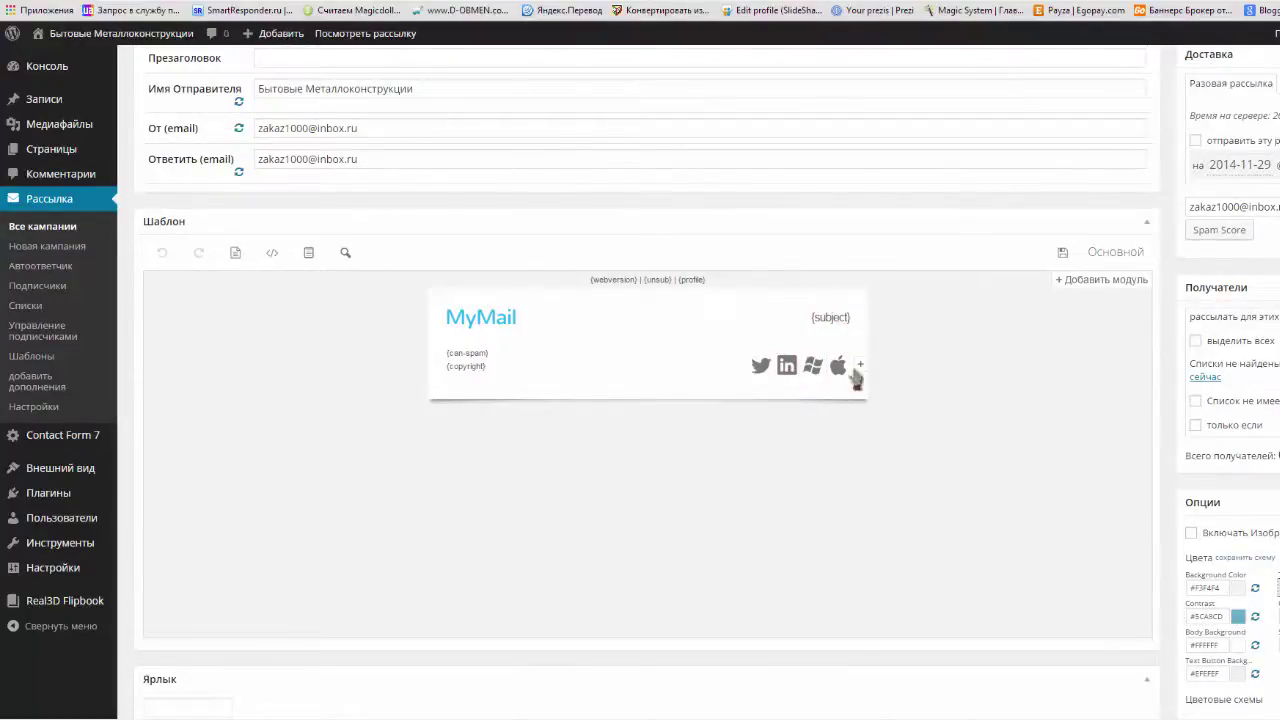
Look through the modules that can be added to the campaign template and the template editing tools.
scroll(629, 323, "up", 1)
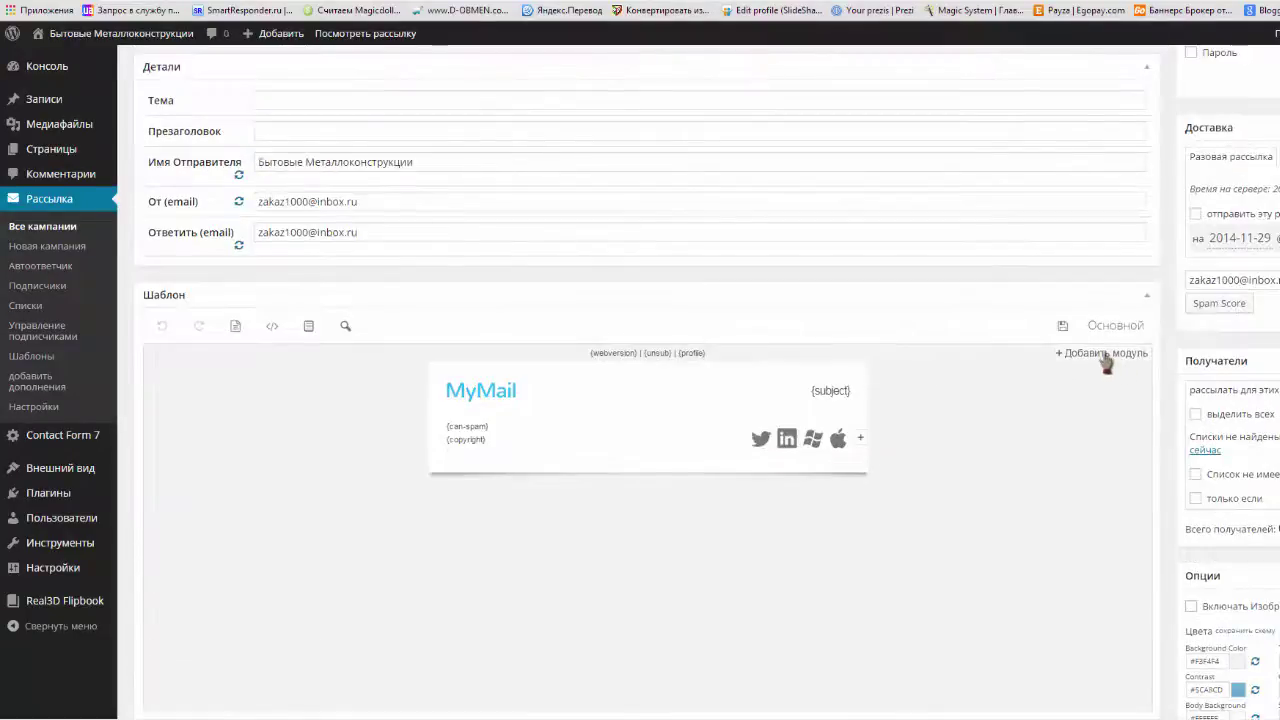
left_click(1105, 357)
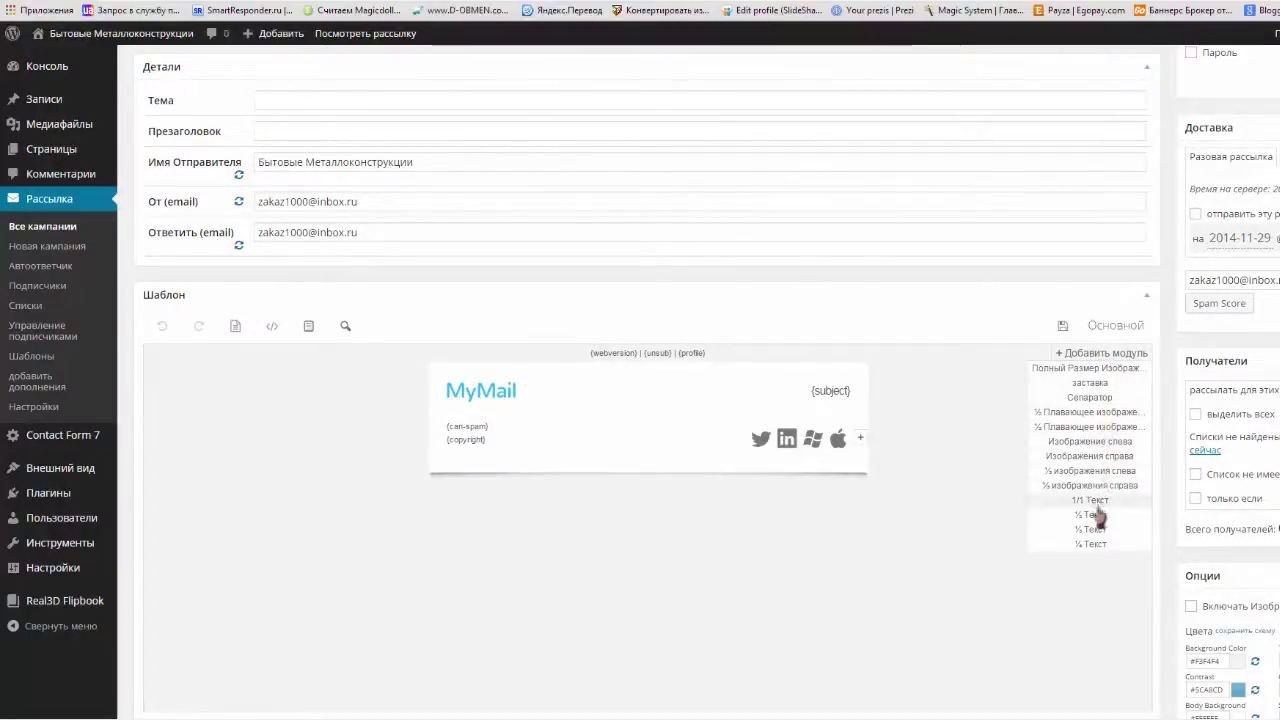
scroll(1094, 500, "down", 2)
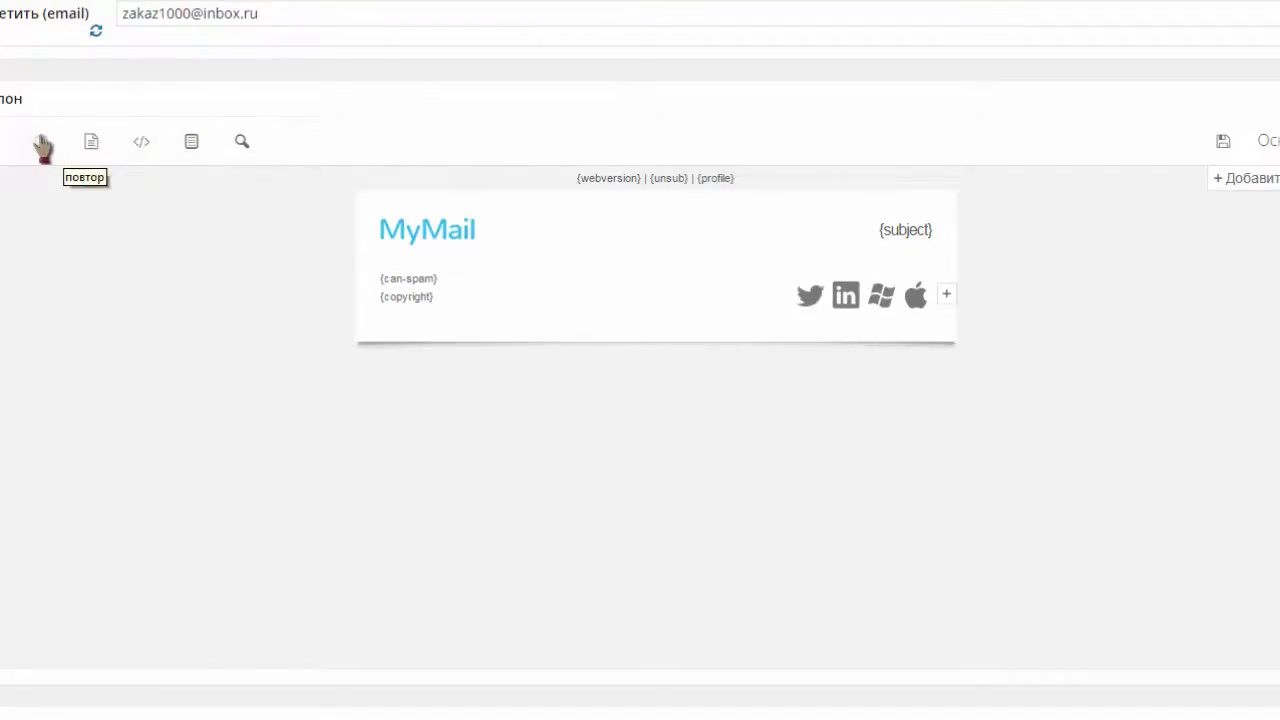
scroll(174, 455, "up", 3)
scroll(173, 445, "up", 1)
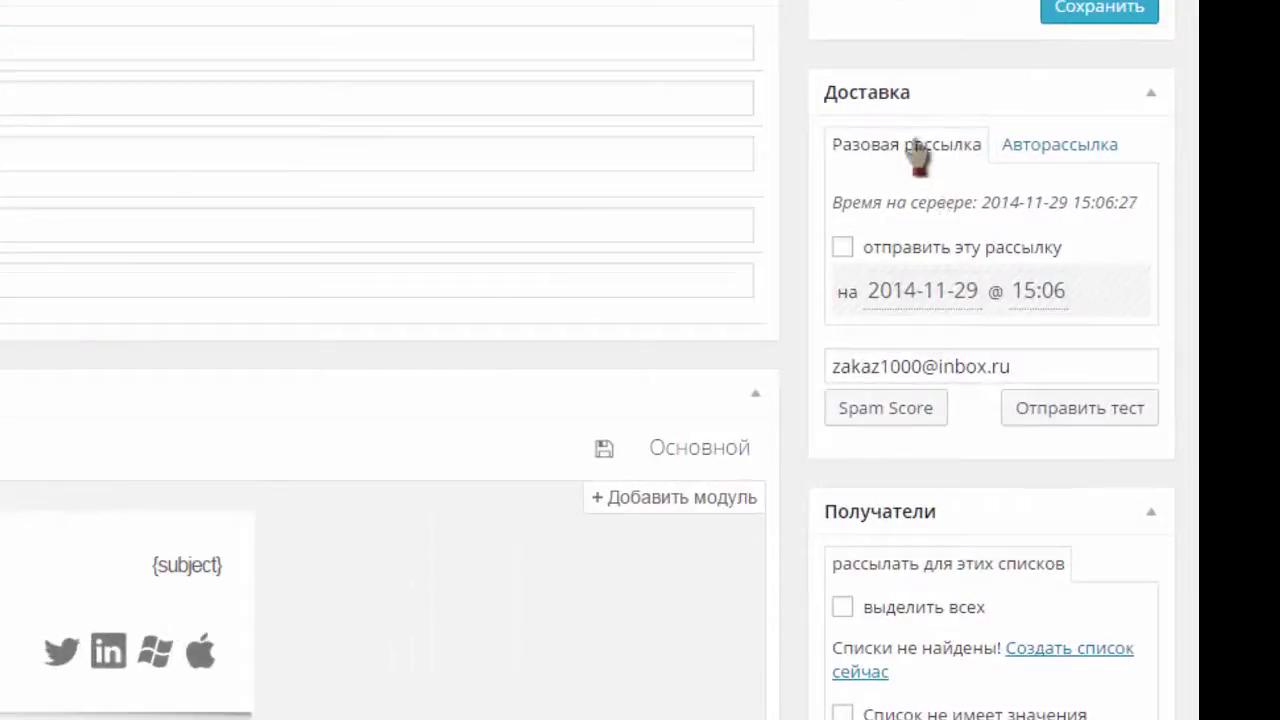
Switch the campaign's delivery to "Авторассылка", enable sending it, and check the available delay units.
left_click(1042, 150)
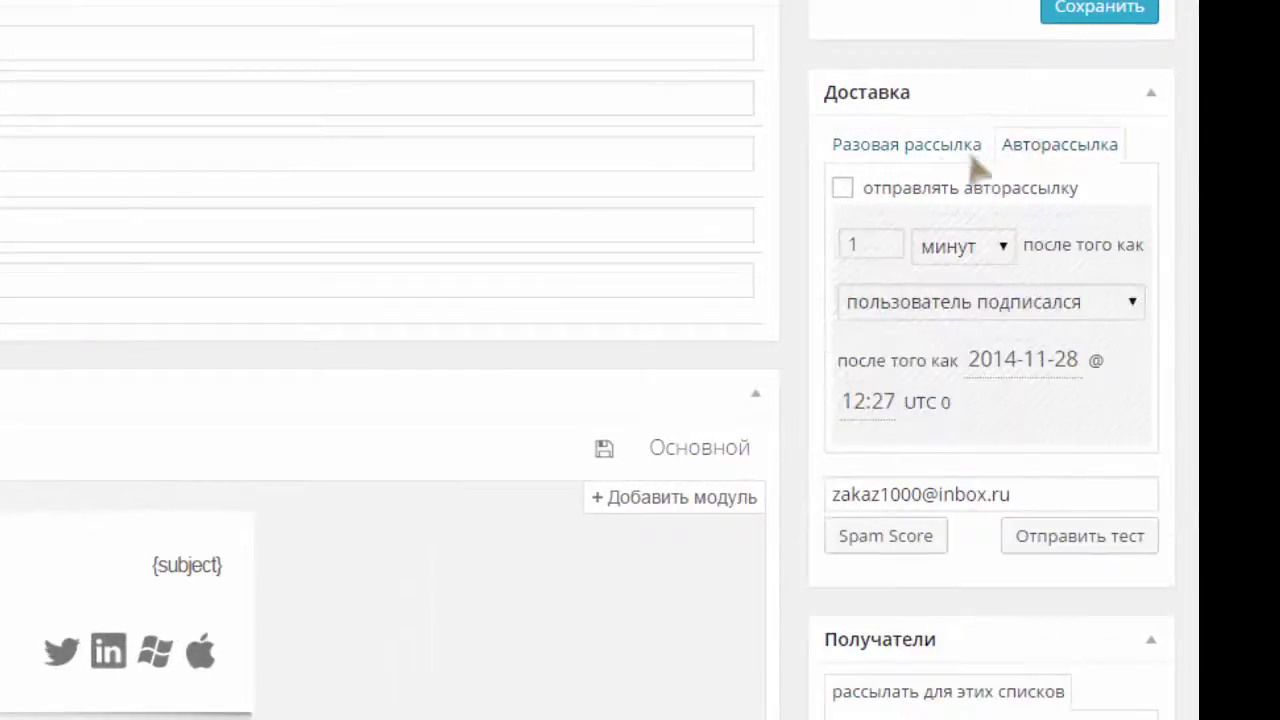
left_click(843, 190)
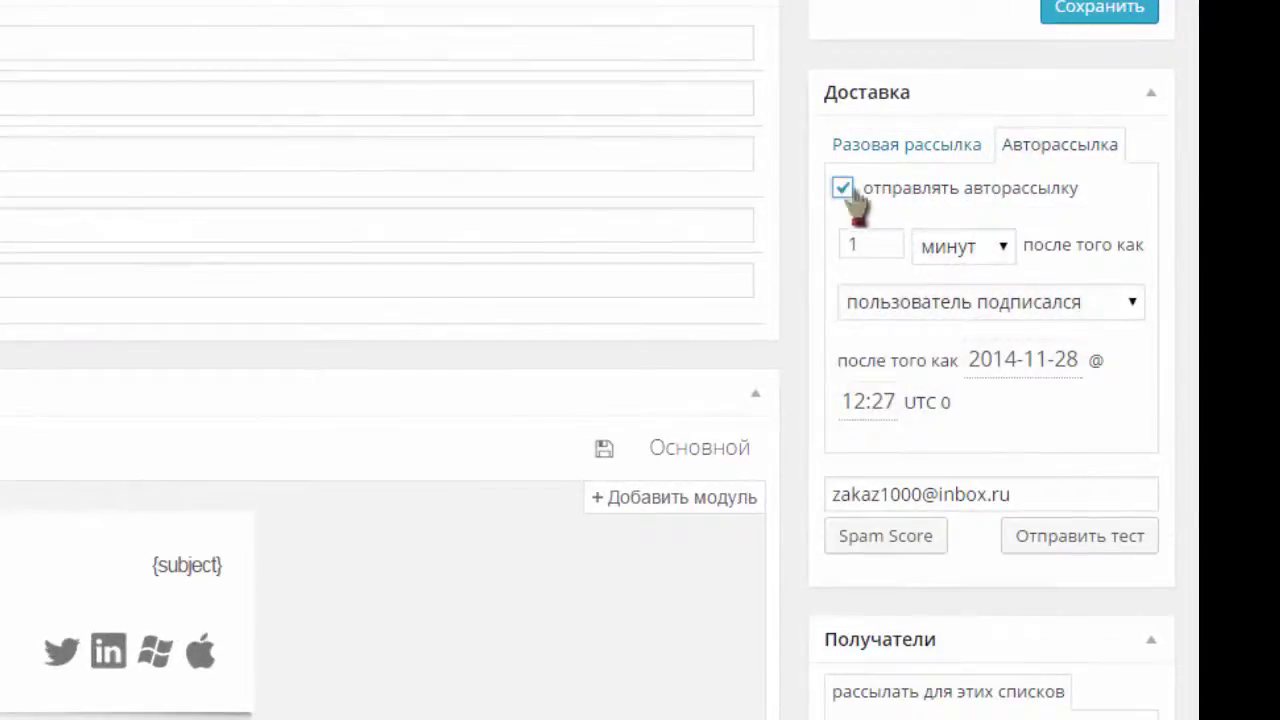
left_click(955, 256)
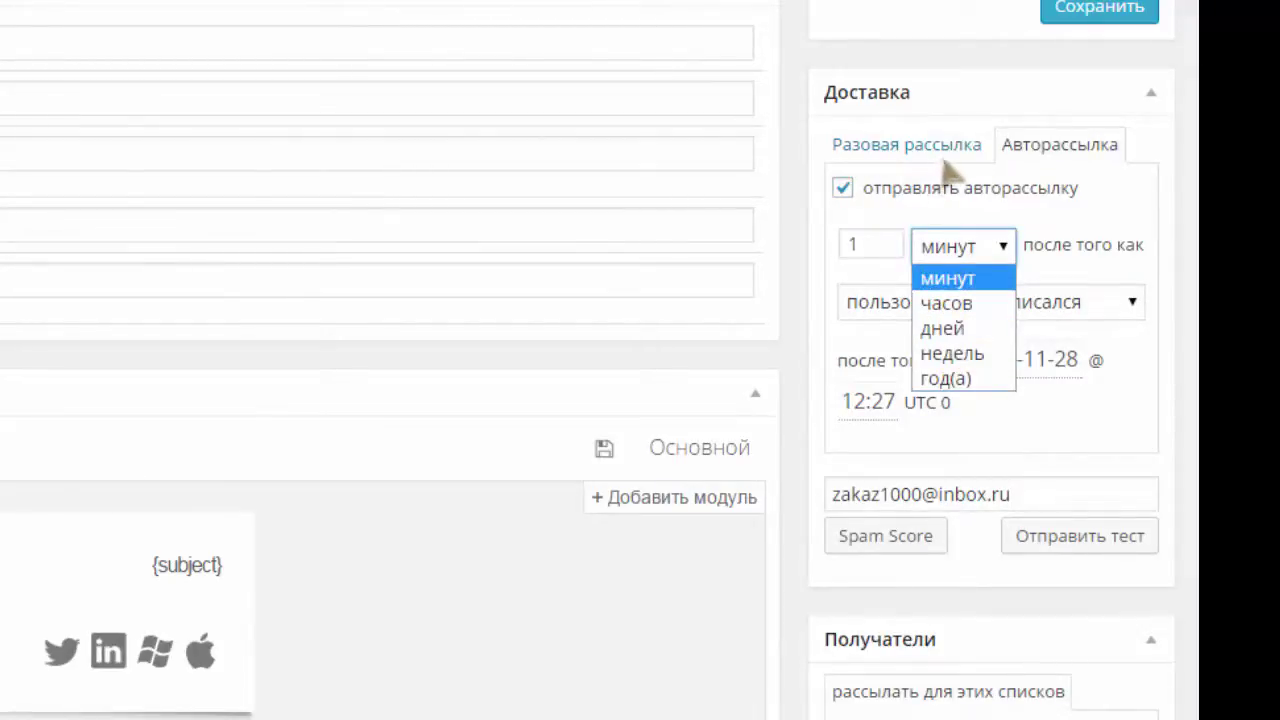
left_click(1110, 205)
Look over the campaign's recipient settings and its color and background options.
scroll(1088, 205, "down", 4)
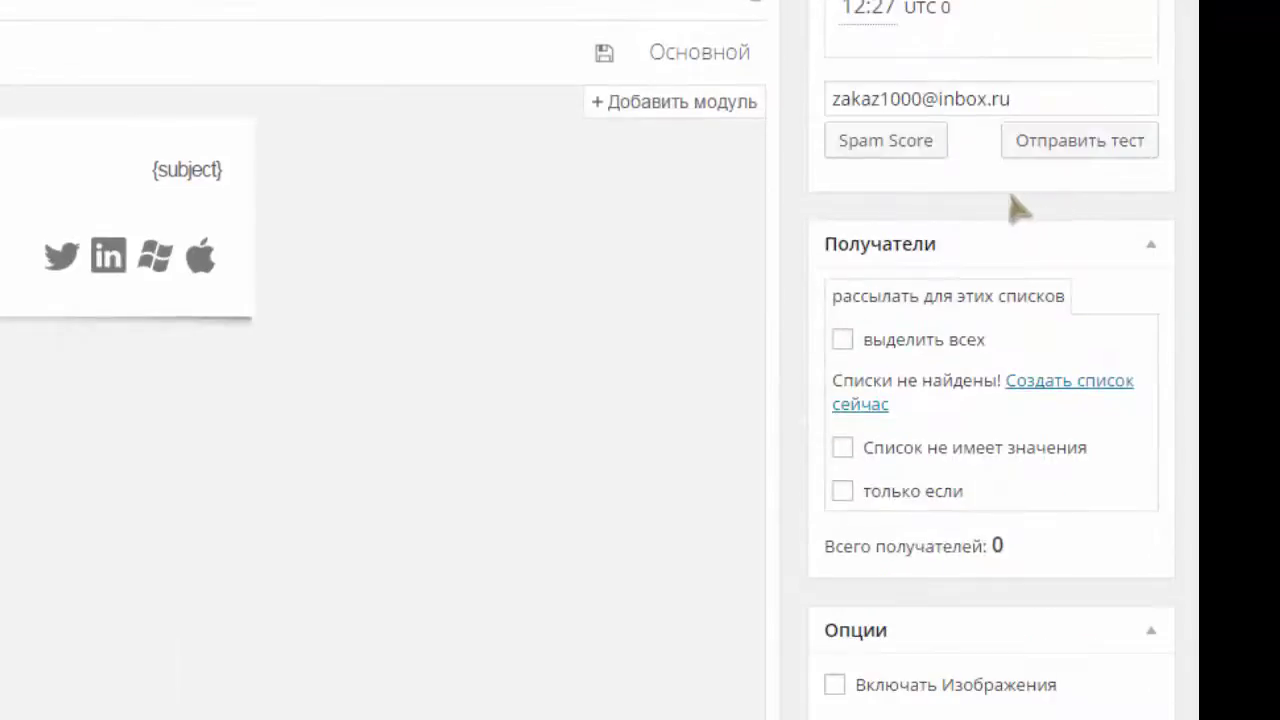
scroll(634, 217, "down", 3)
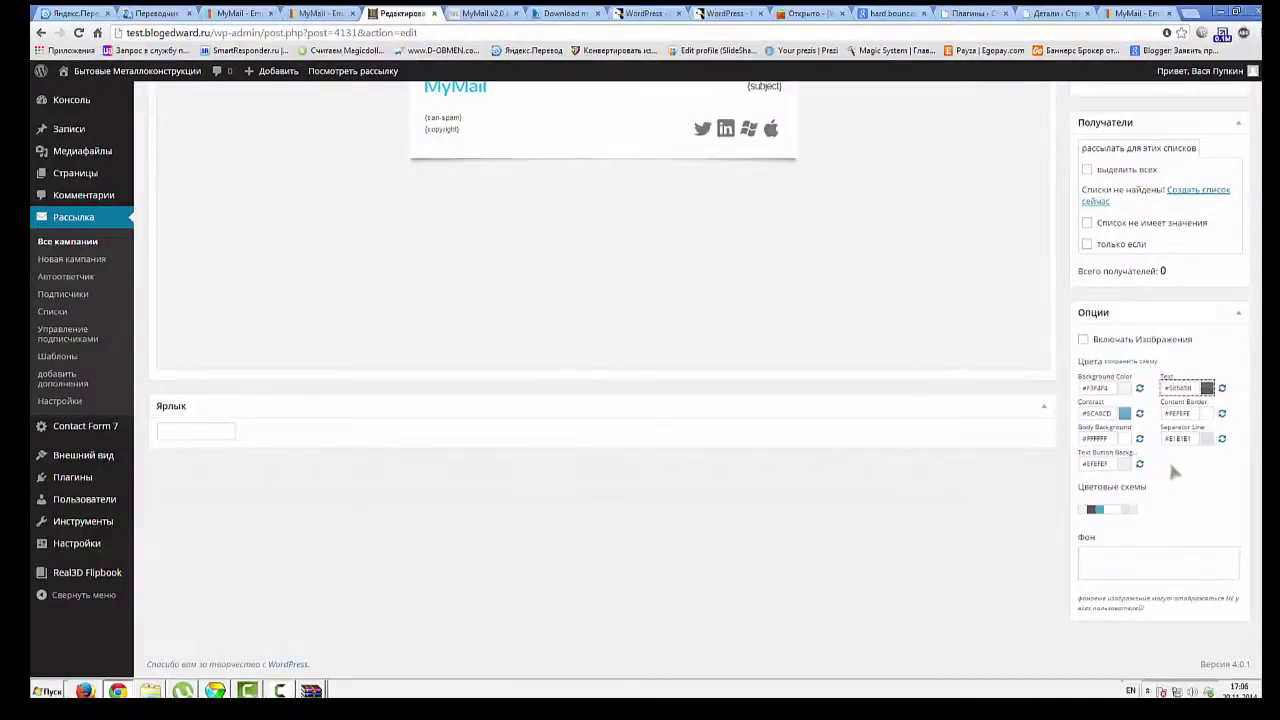
scroll(1020, 434, "up", 5)
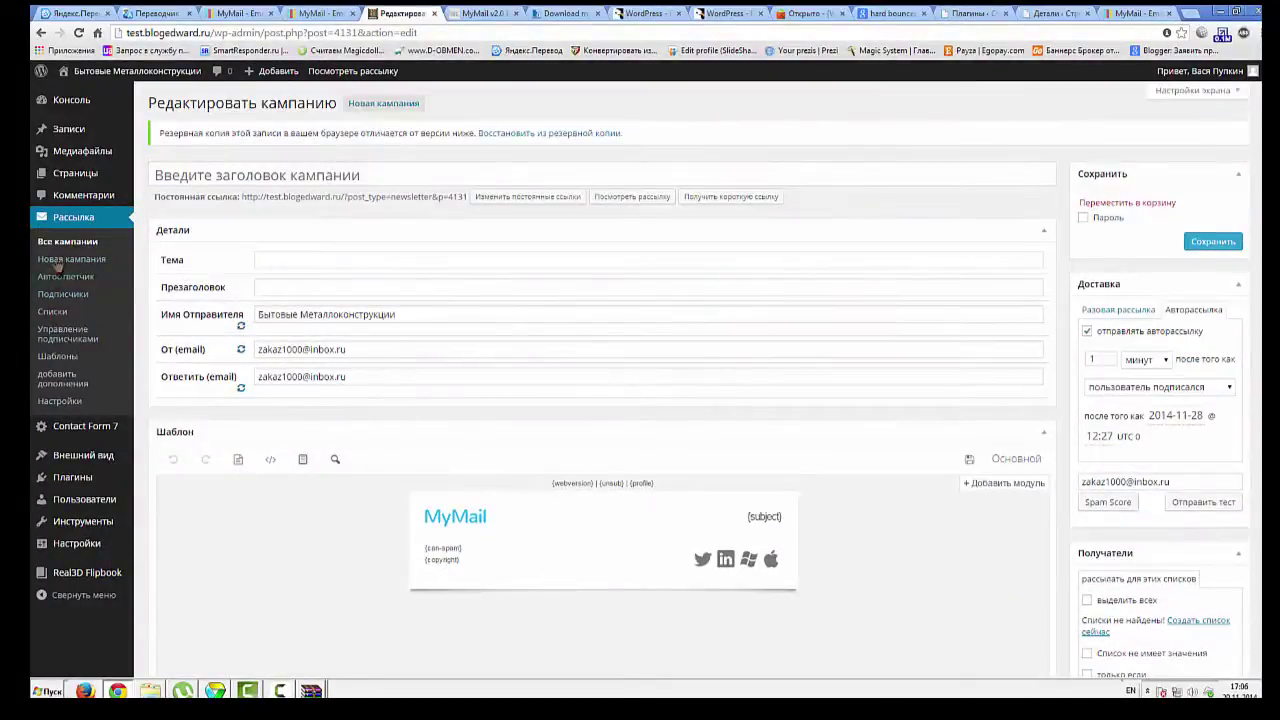
View the new campaign form, the autoresponder list and the subscribers list of the "Рассылка" section.
left_click(60, 262)
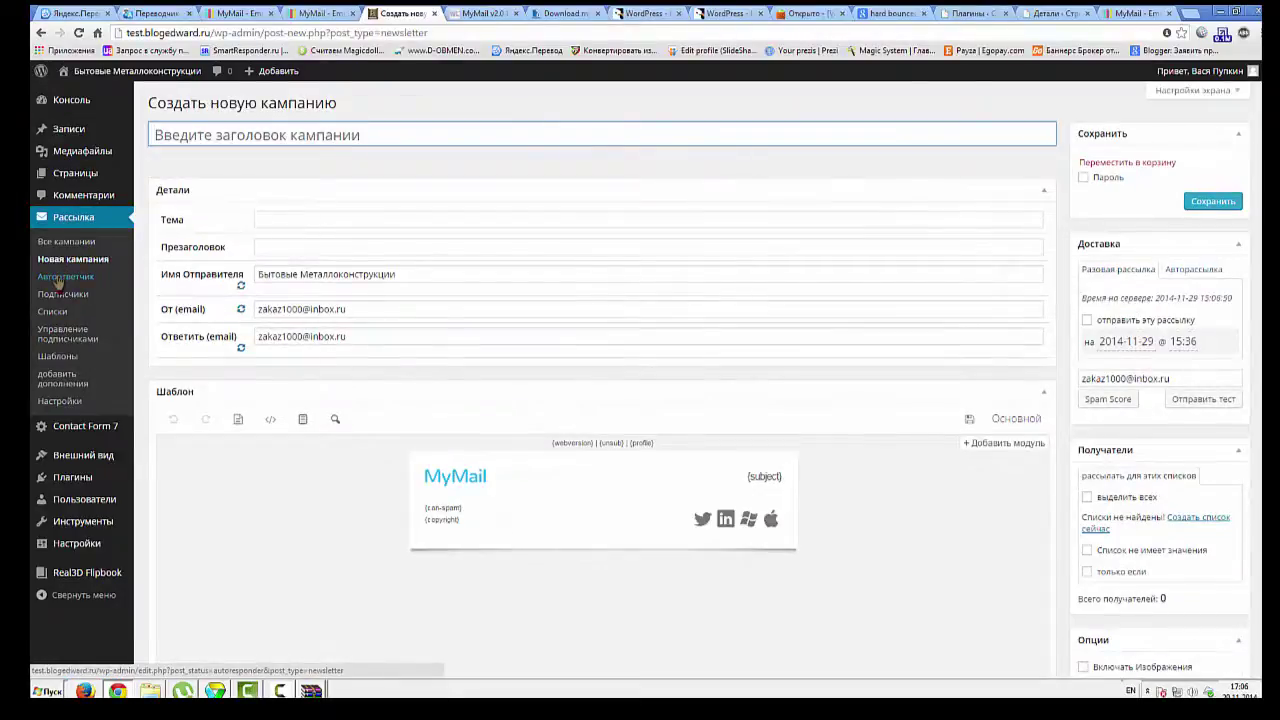
left_click(62, 277)
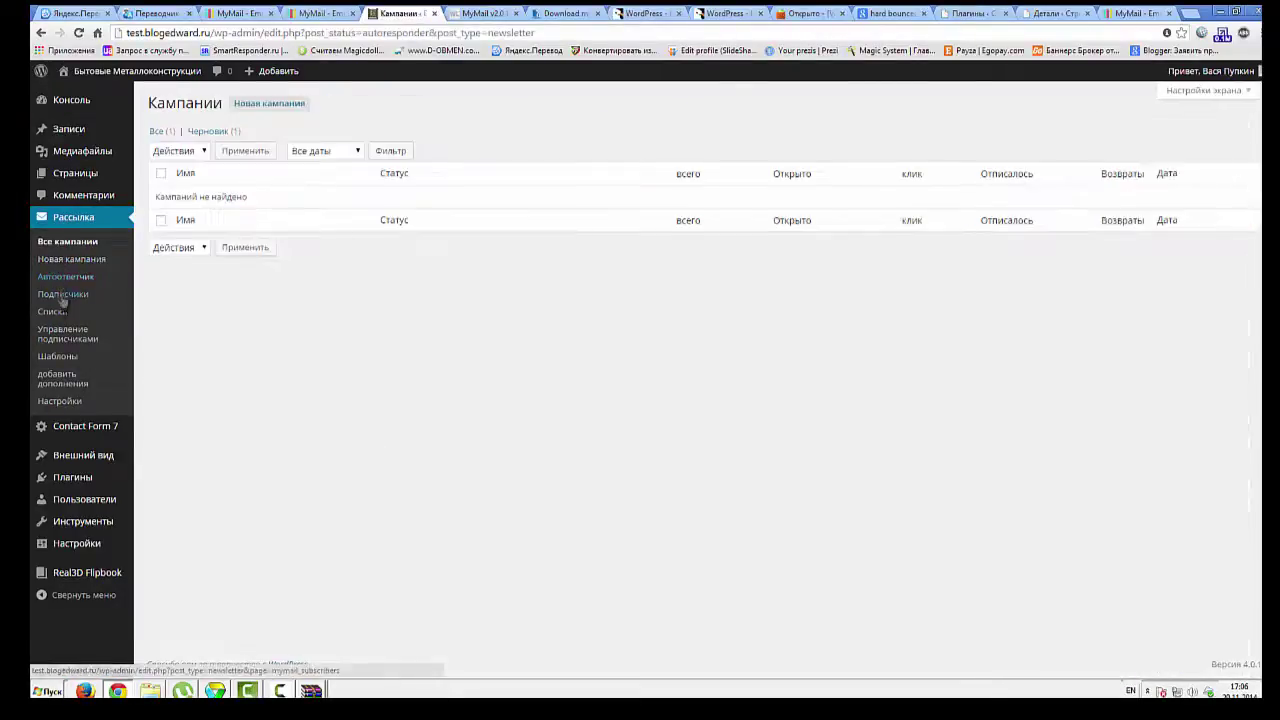
left_click(56, 294)
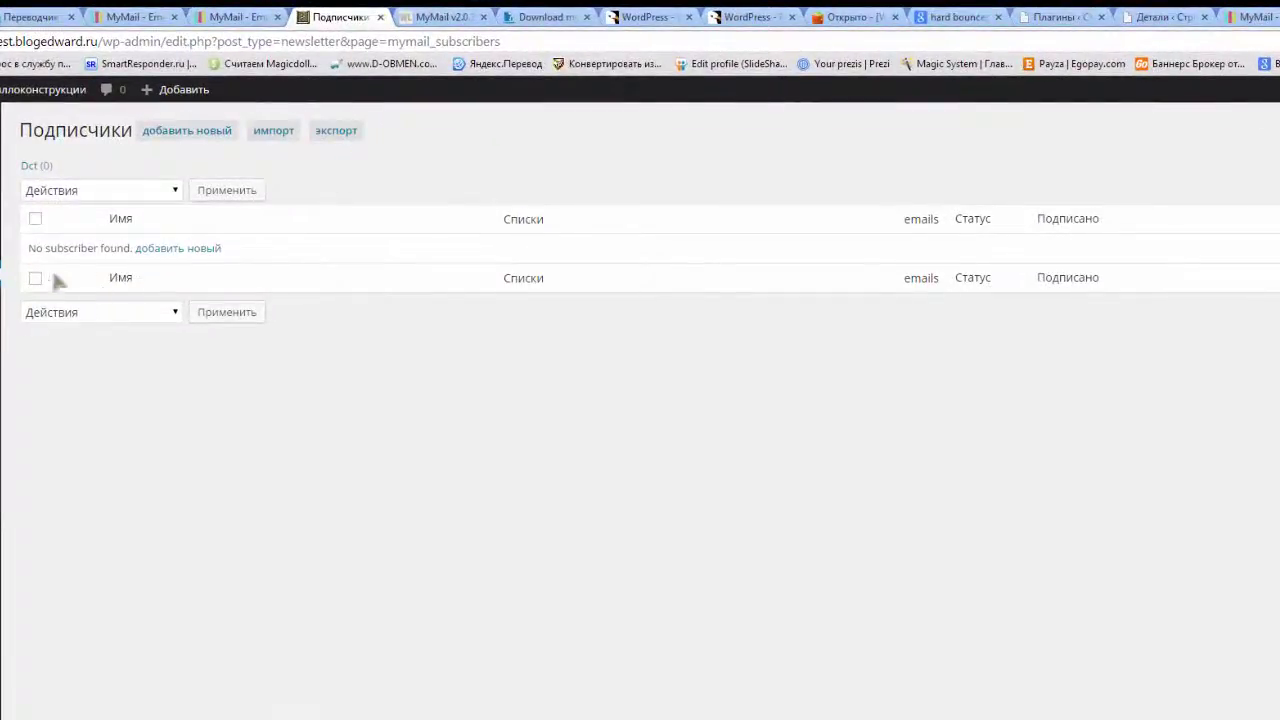
Open the form for adding a new subscriber and check its subscription status choices.
left_click(155, 251)
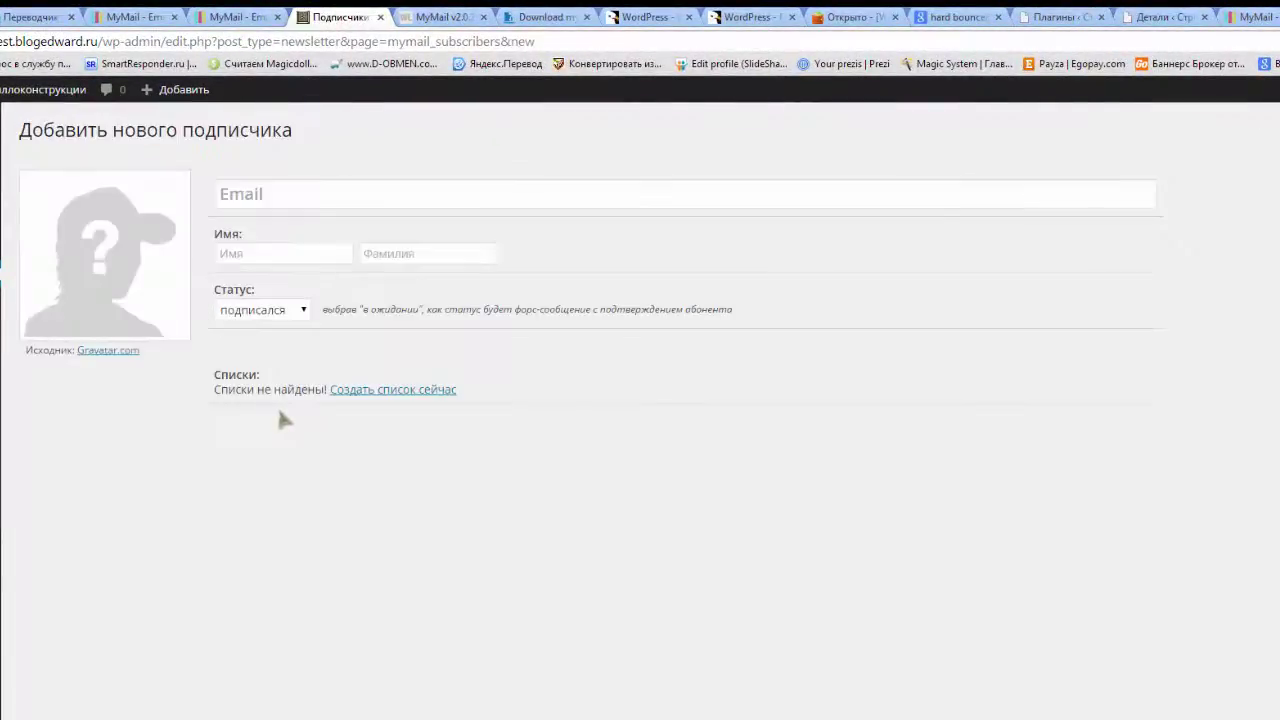
left_click(300, 313)
left_click(300, 316)
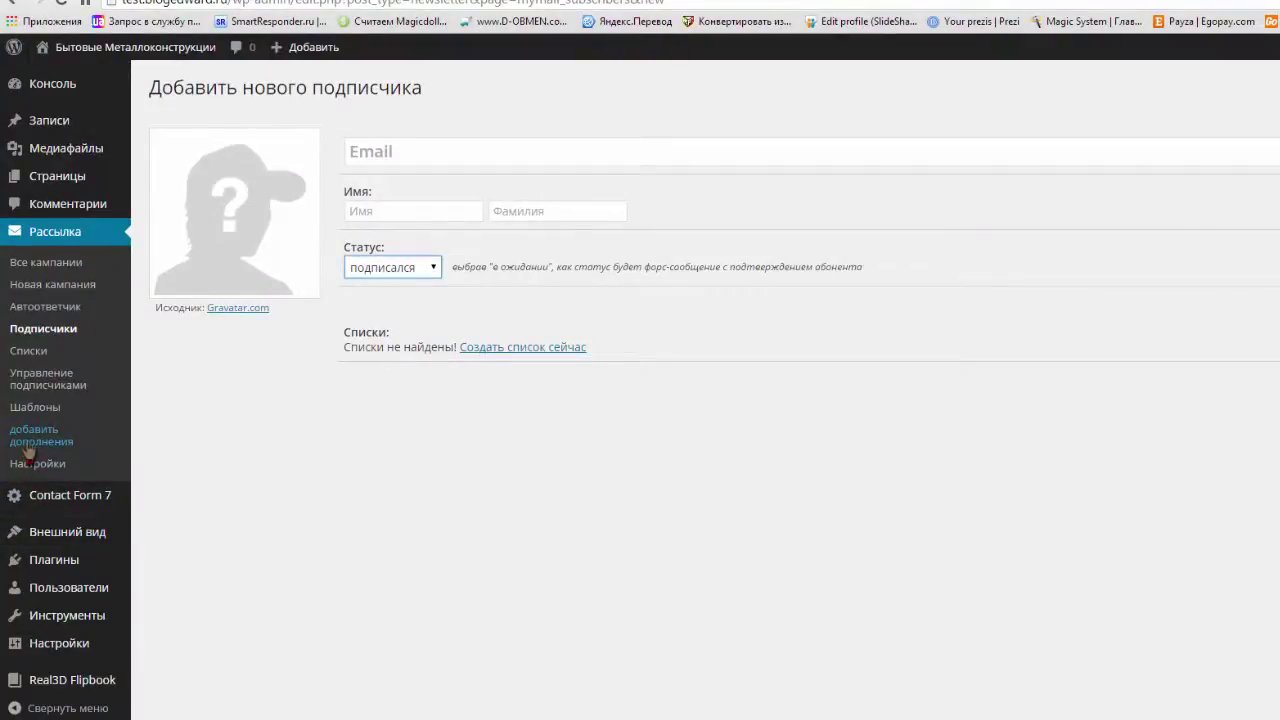
Open the newsletter settings and look through the general options under "Главные".
left_click(44, 352)
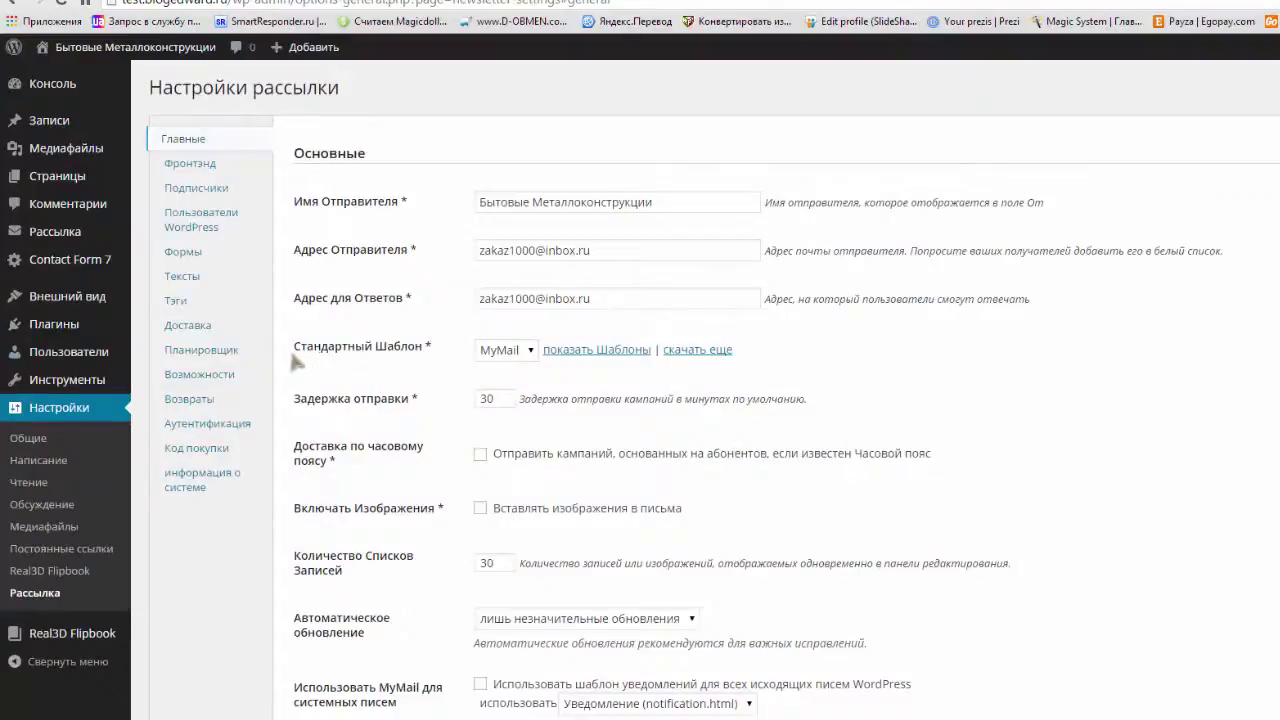
scroll(291, 358, "down", 4)
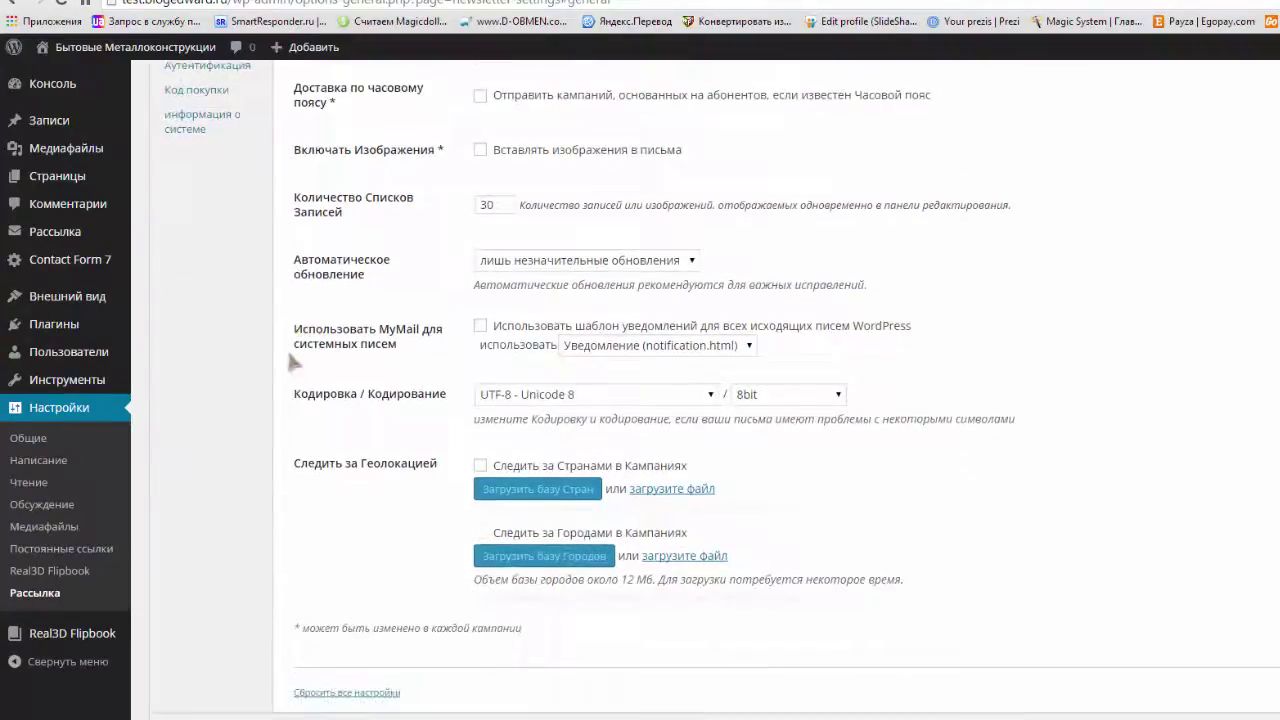
scroll(290, 360, "up", 4)
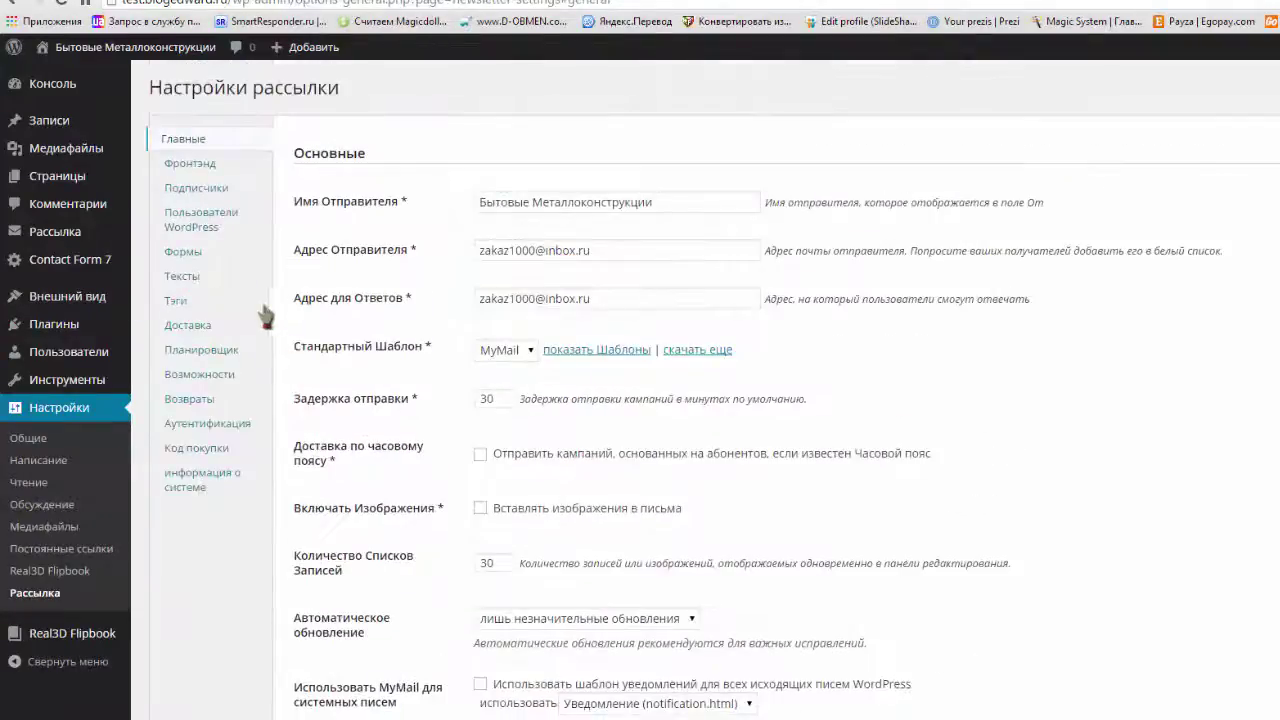
View the "Фронтэнд" settings and the pages selectable as the newsletter homepage.
left_click(190, 163)
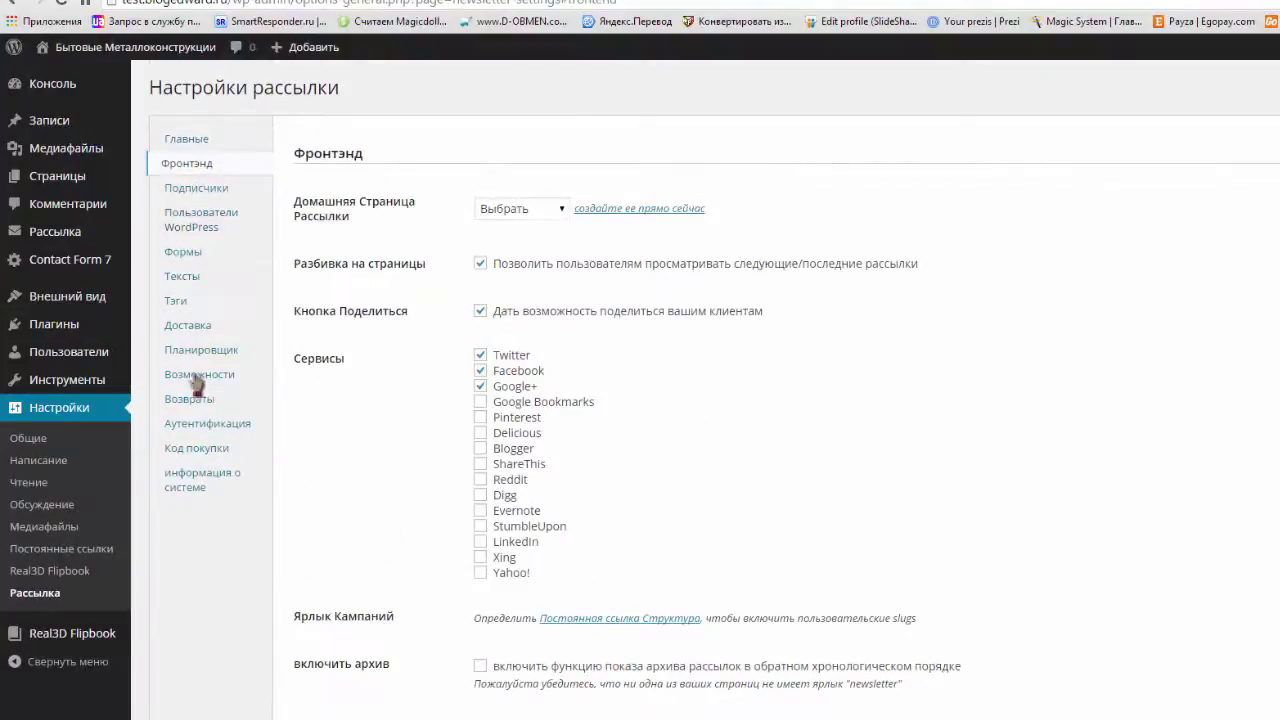
left_click(522, 212)
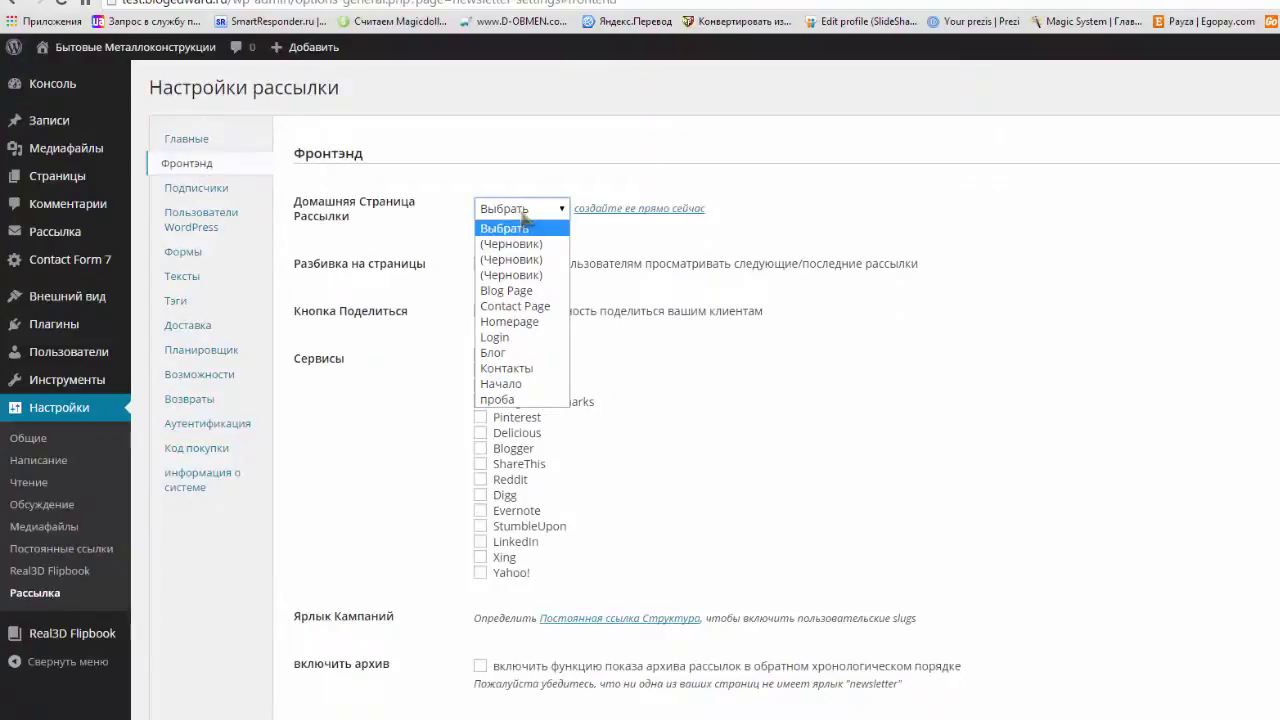
left_click(522, 214)
Look through the newsletter settings for subscribers, WordPress users and signup forms.
left_click(199, 192)
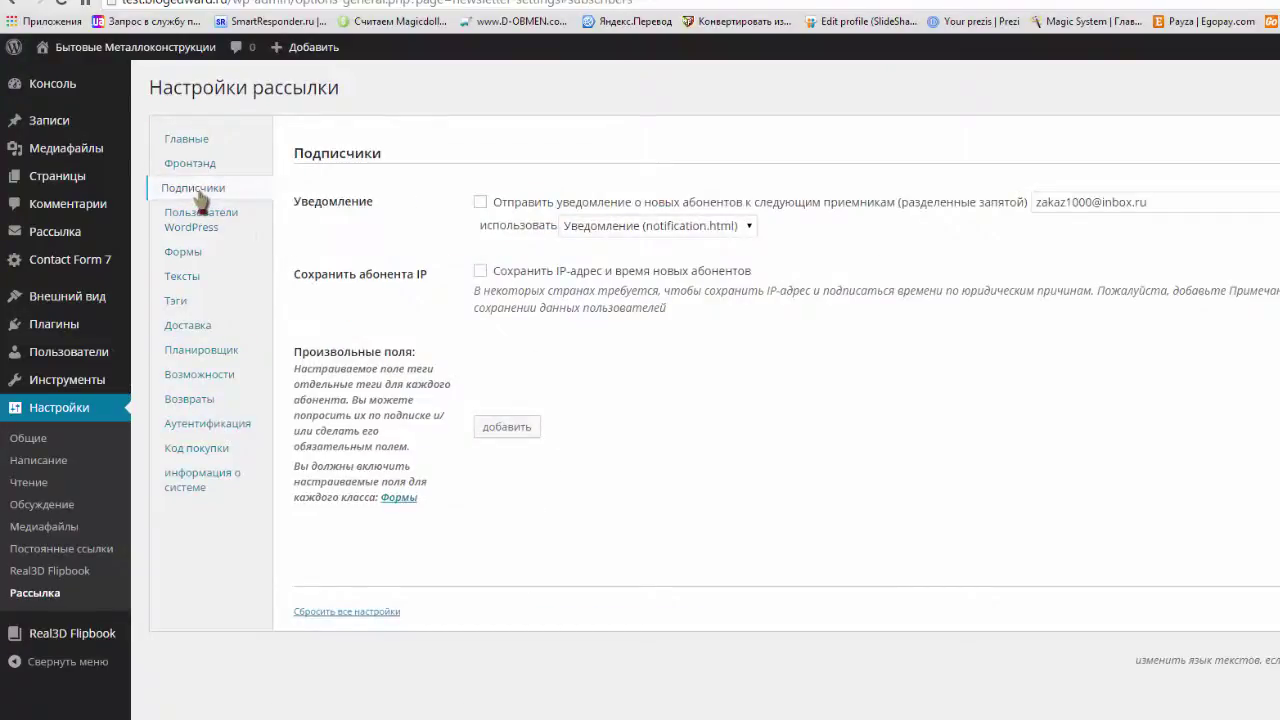
left_click(188, 208)
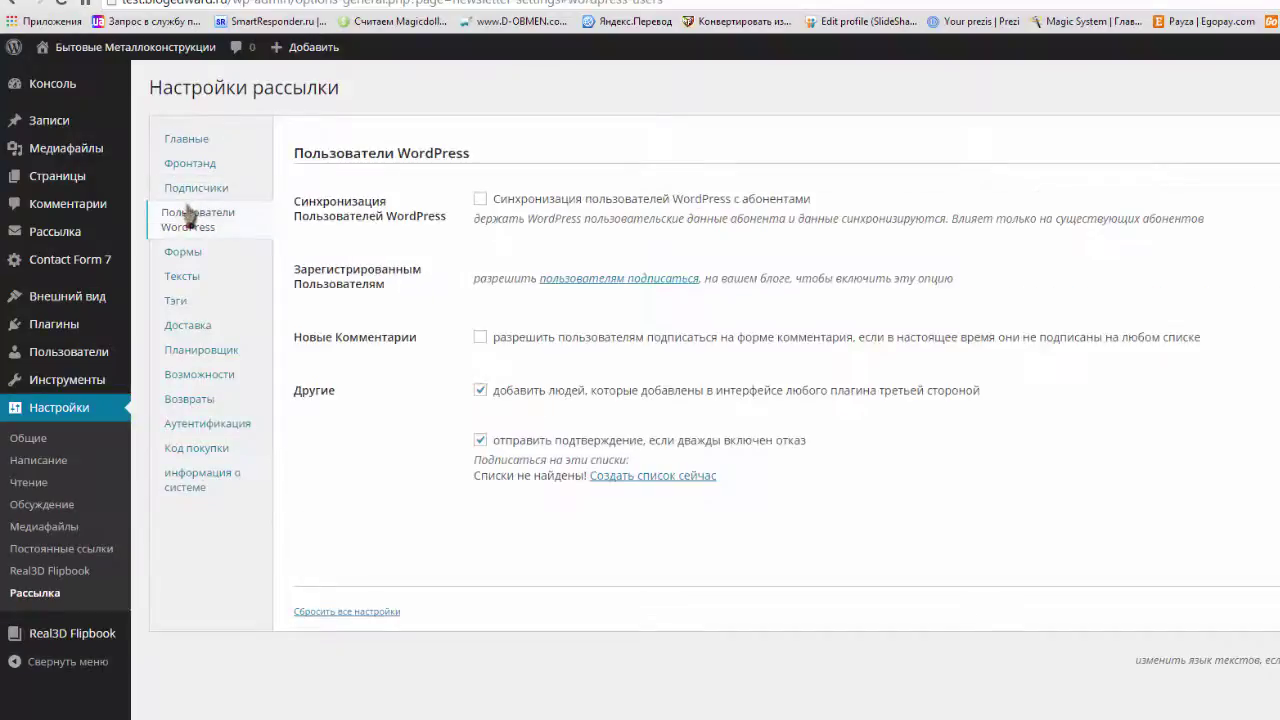
left_click(183, 252)
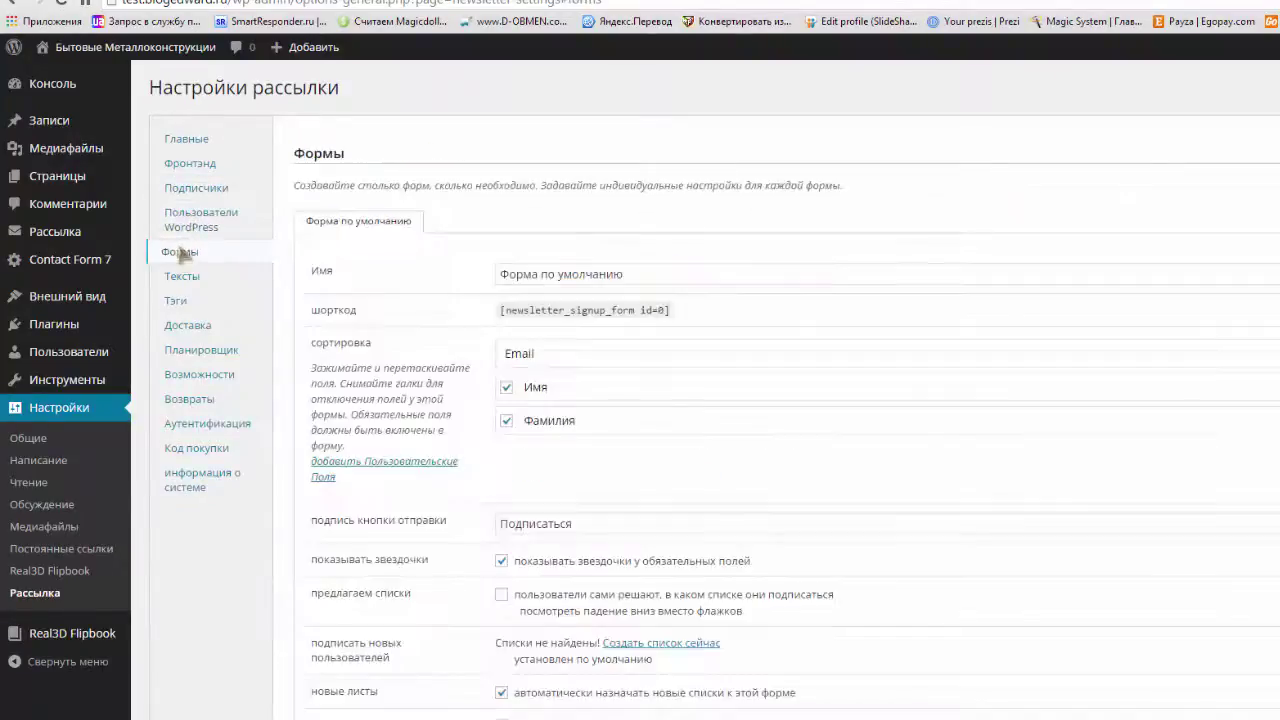
scroll(217, 334, "down", 3)
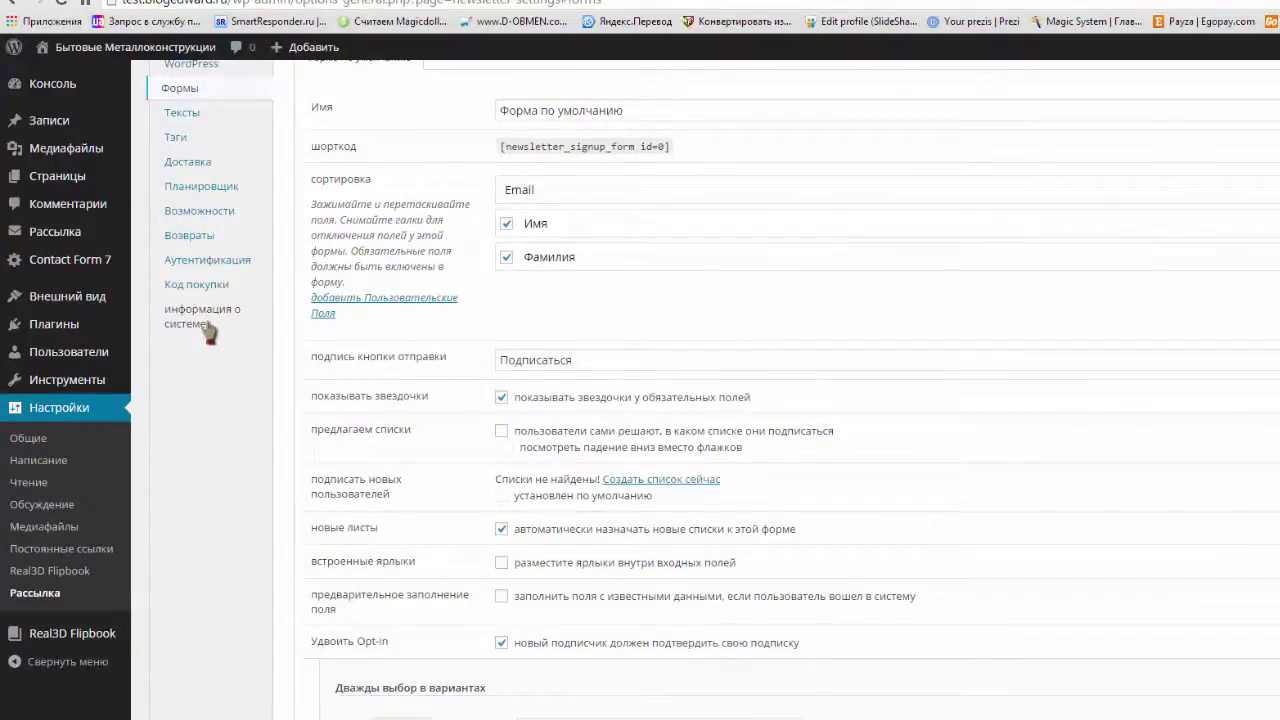
Examine the permanent, custom, special and dynamic tags in the "Тэги" settings.
left_click(175, 137)
scroll(215, 314, "down", 4)
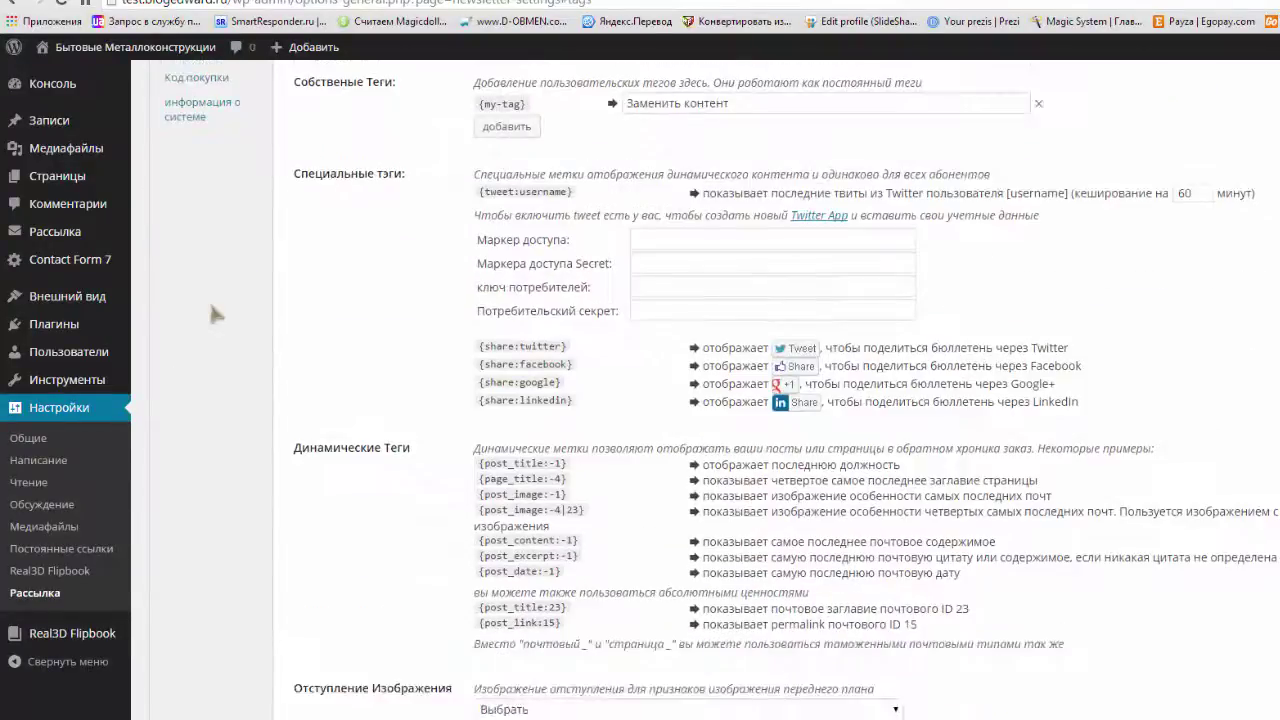
scroll(211, 307, "up", 5)
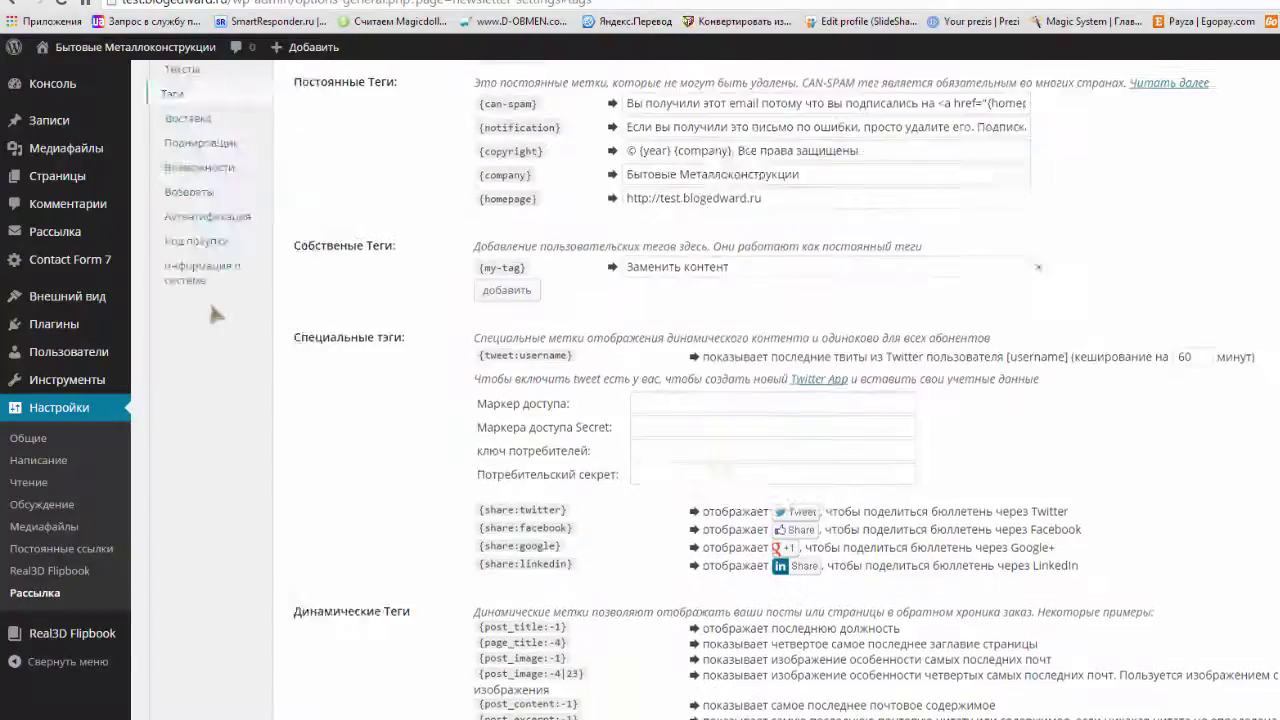
Review the delivery limits, the scheduler options and the user role capabilities in the newsletter settings.
left_click(182, 331)
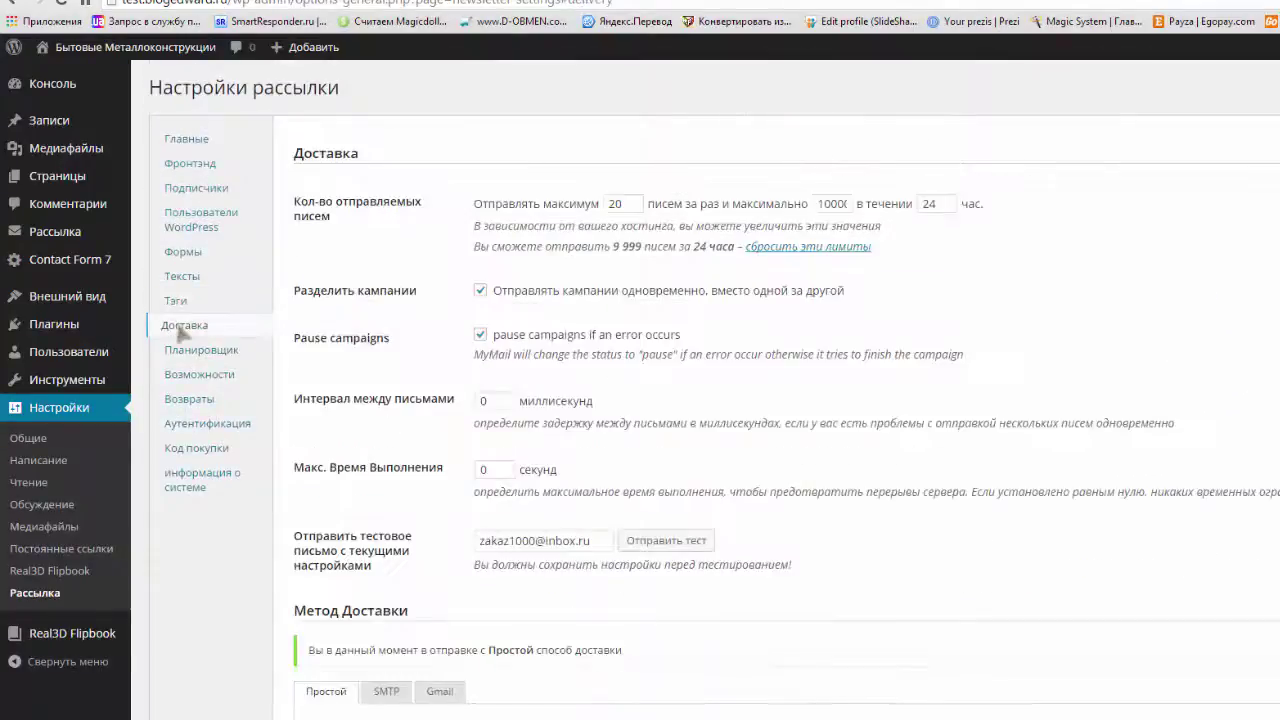
left_click(183, 350)
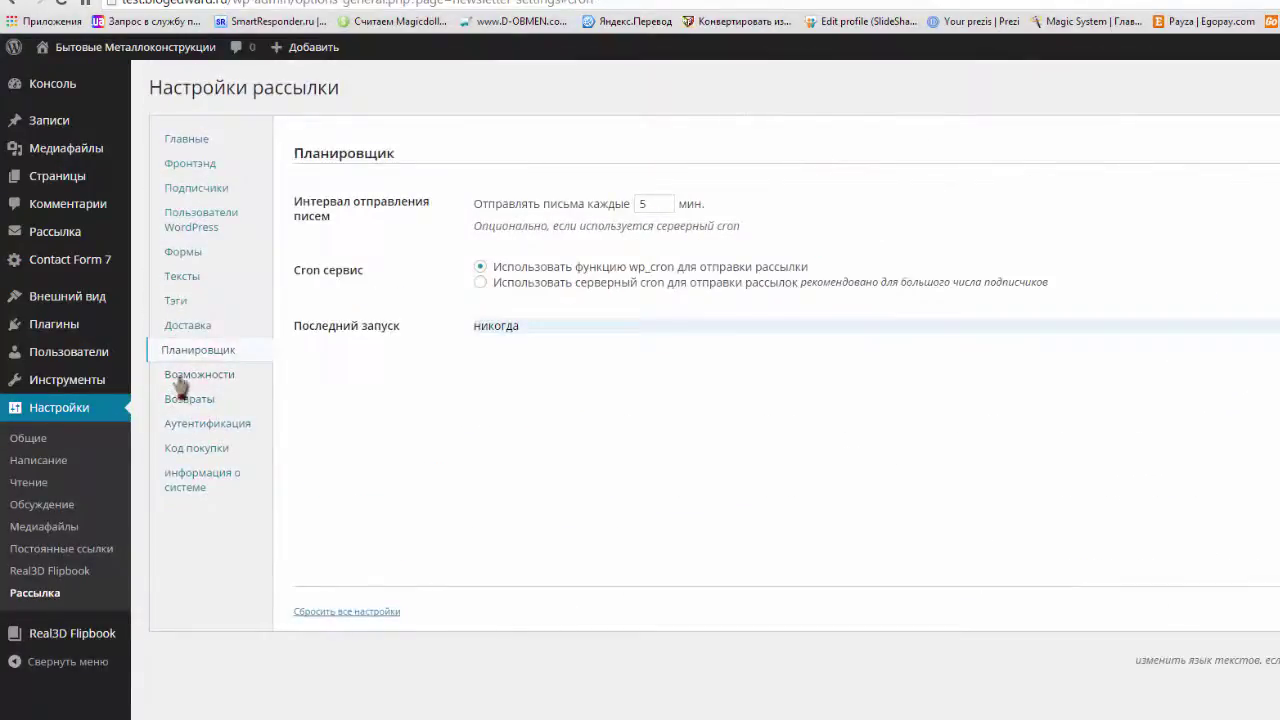
left_click(180, 377)
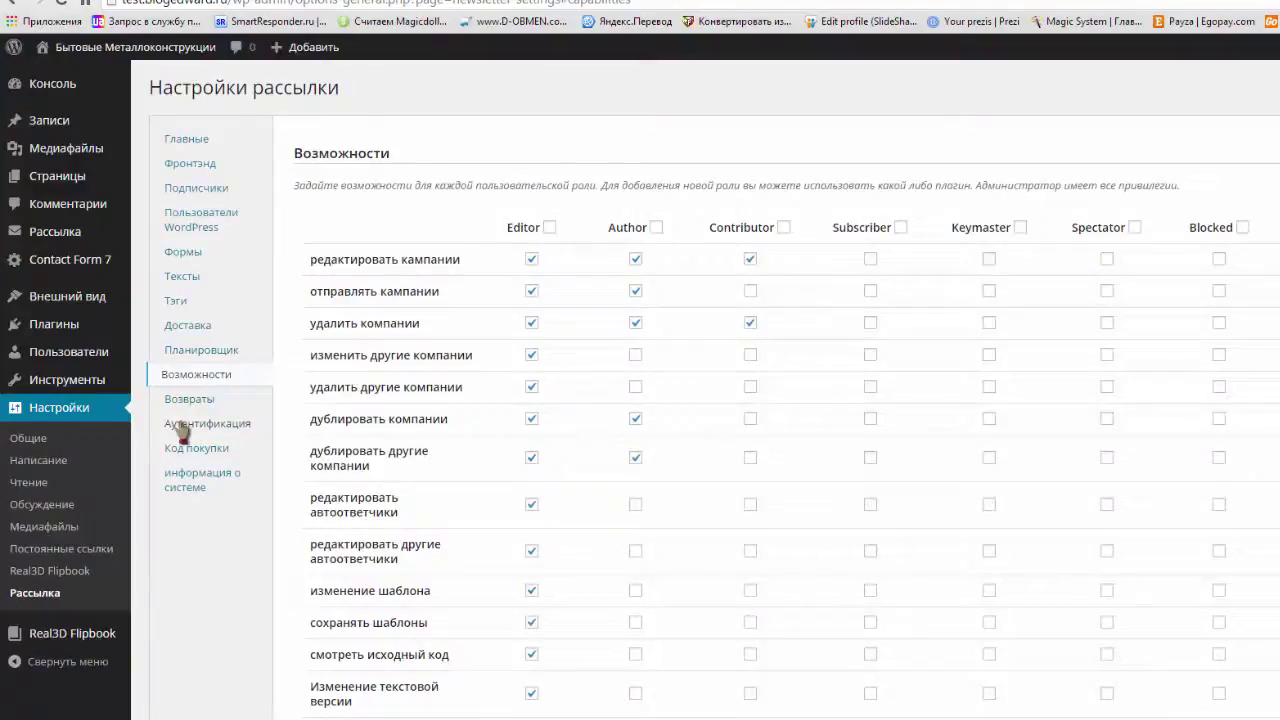
scroll(177, 423, "down", 2)
scroll(155, 404, "up", 2)
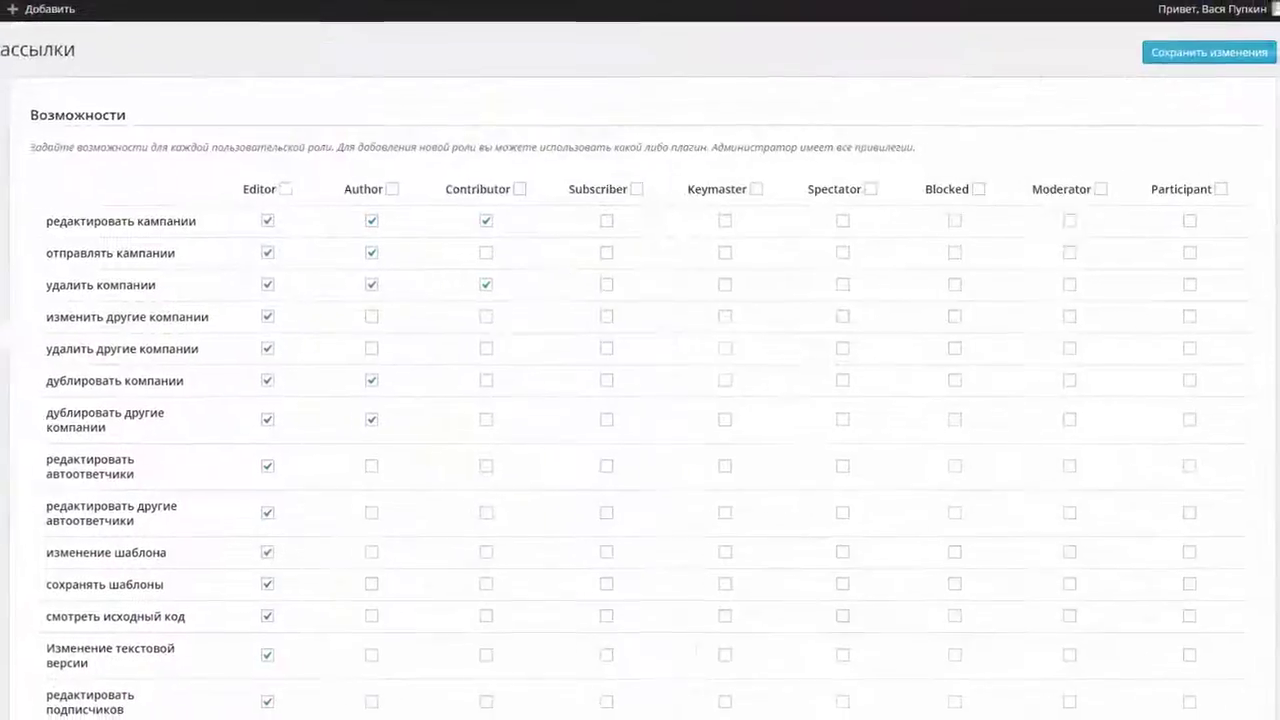